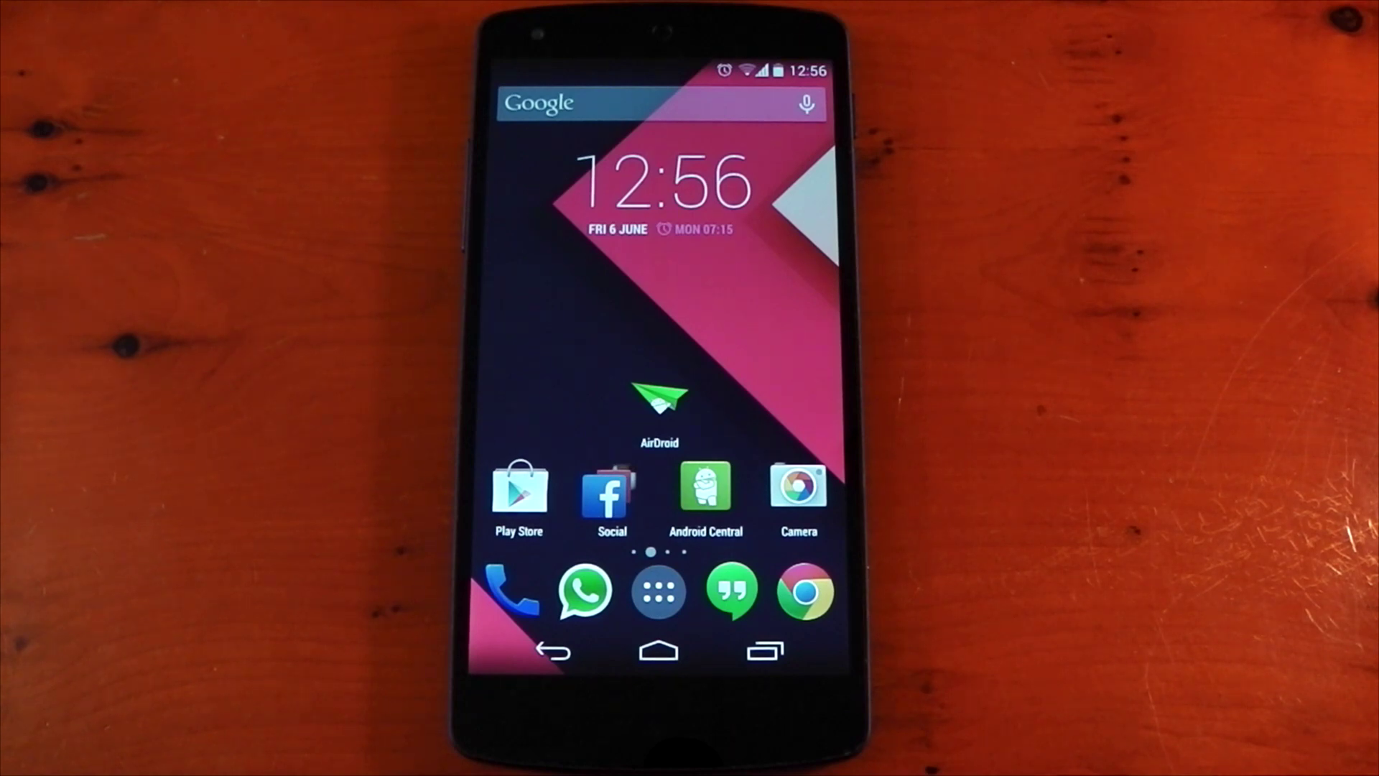
# - Launch the AirDroid app from the phone's home screen
pyautogui.click(659, 402)
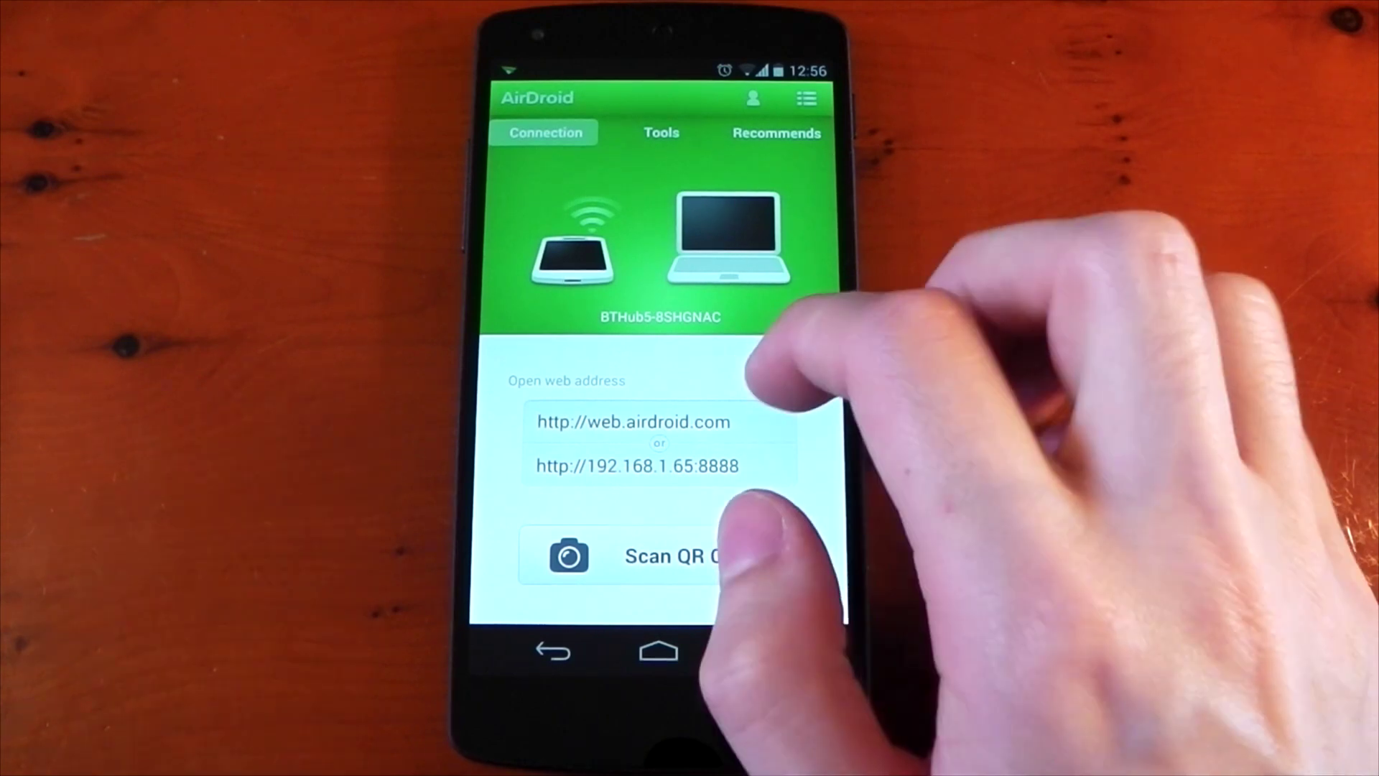
# - Move from AirDroid's Connection screen to the Tools grid
pyautogui.moveTo(754, 369); pyautogui.dragTo(617, 402)
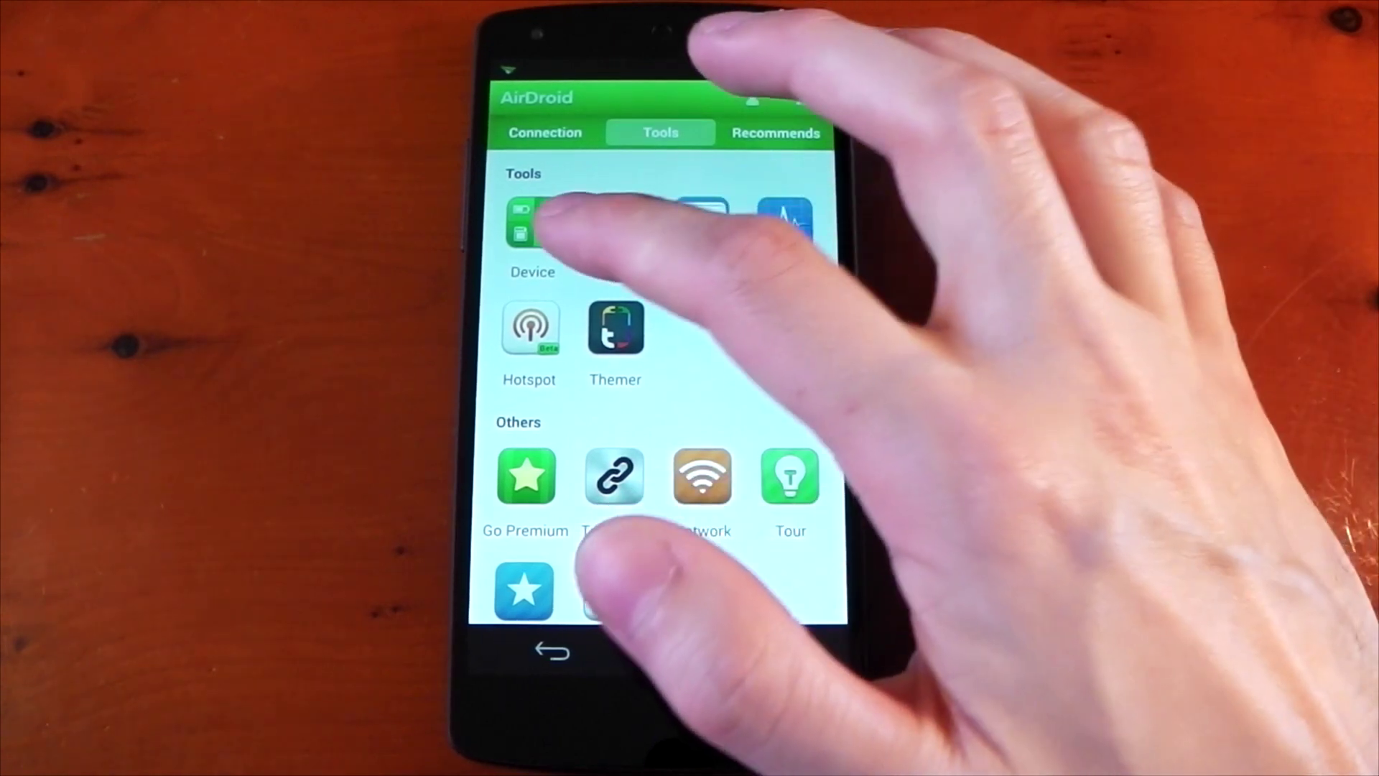
# - Check the phone's Device status, installed Apps list and Files browser, returning to the main screen
pyautogui.click(533, 224)
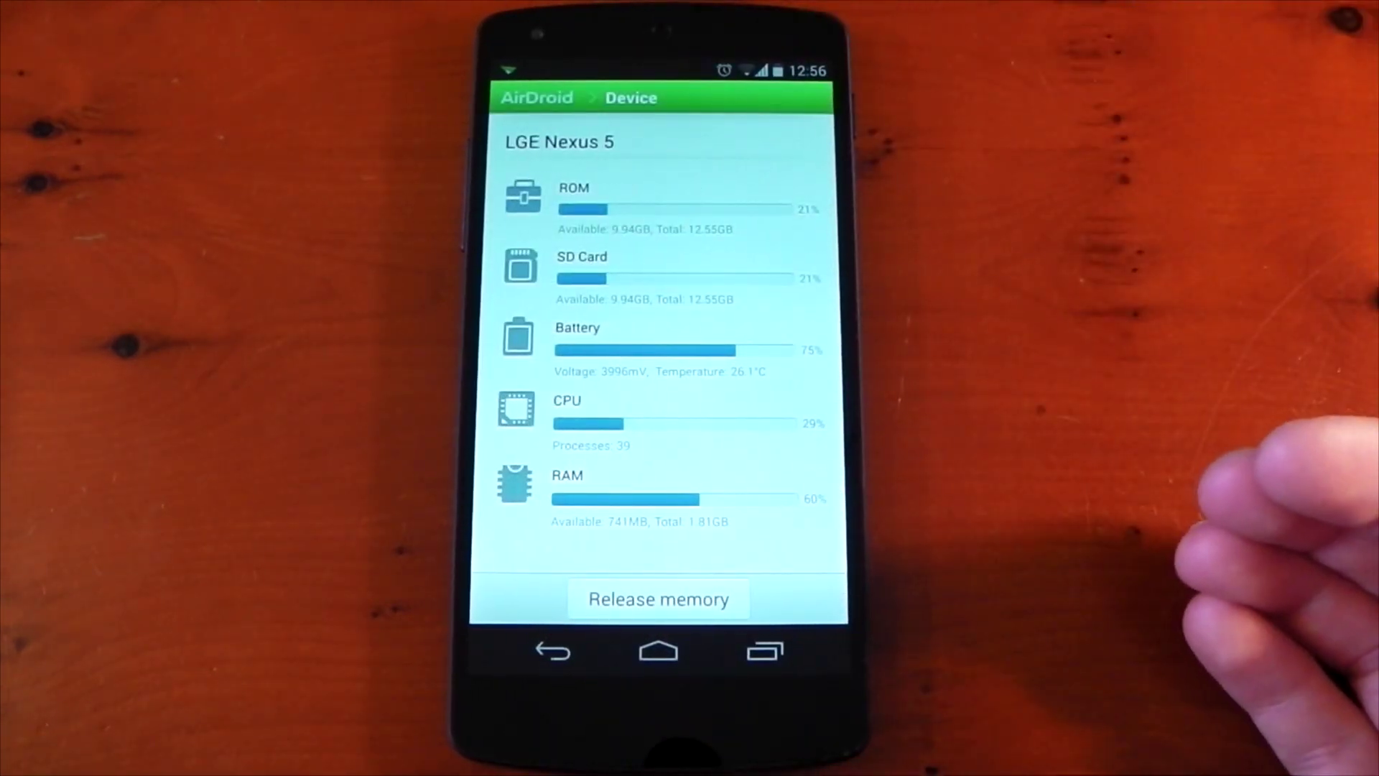
pyautogui.click(553, 652)
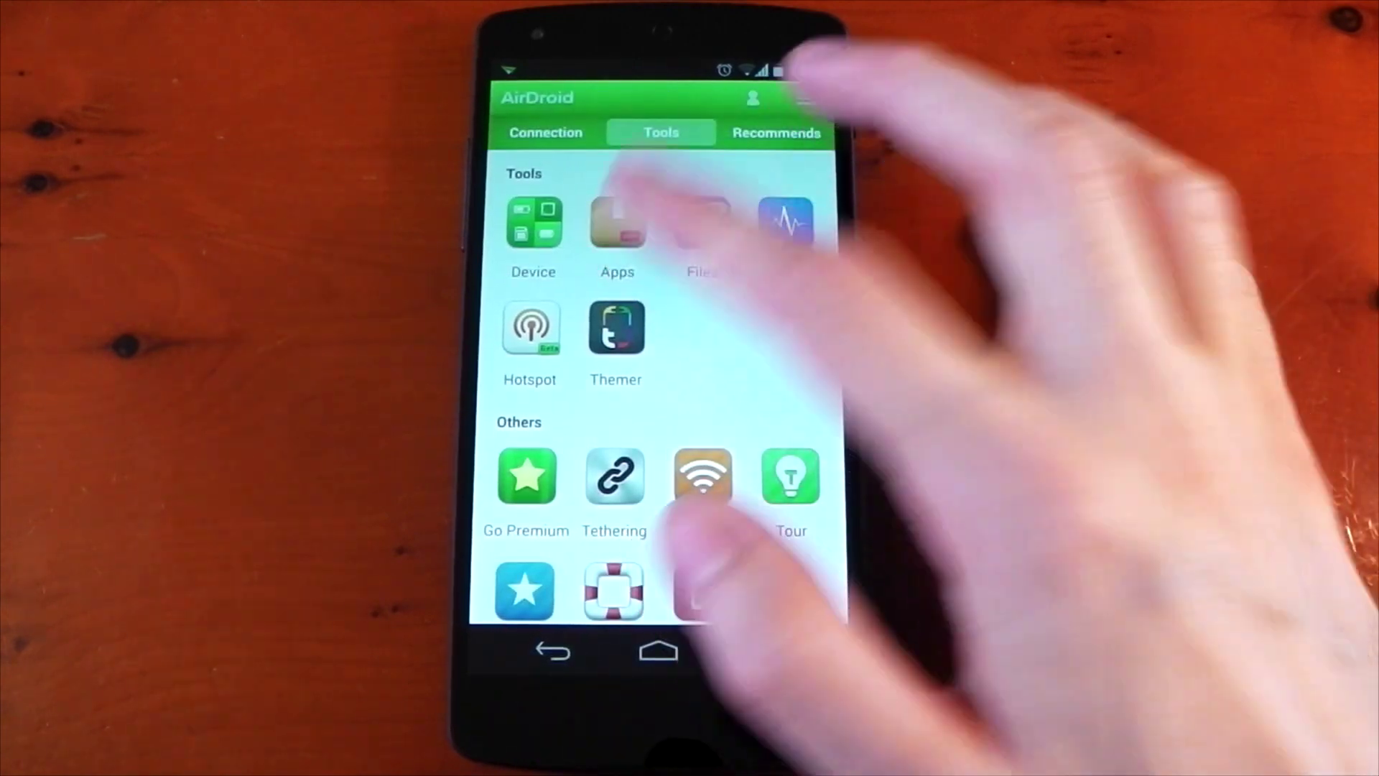
pyautogui.click(615, 216)
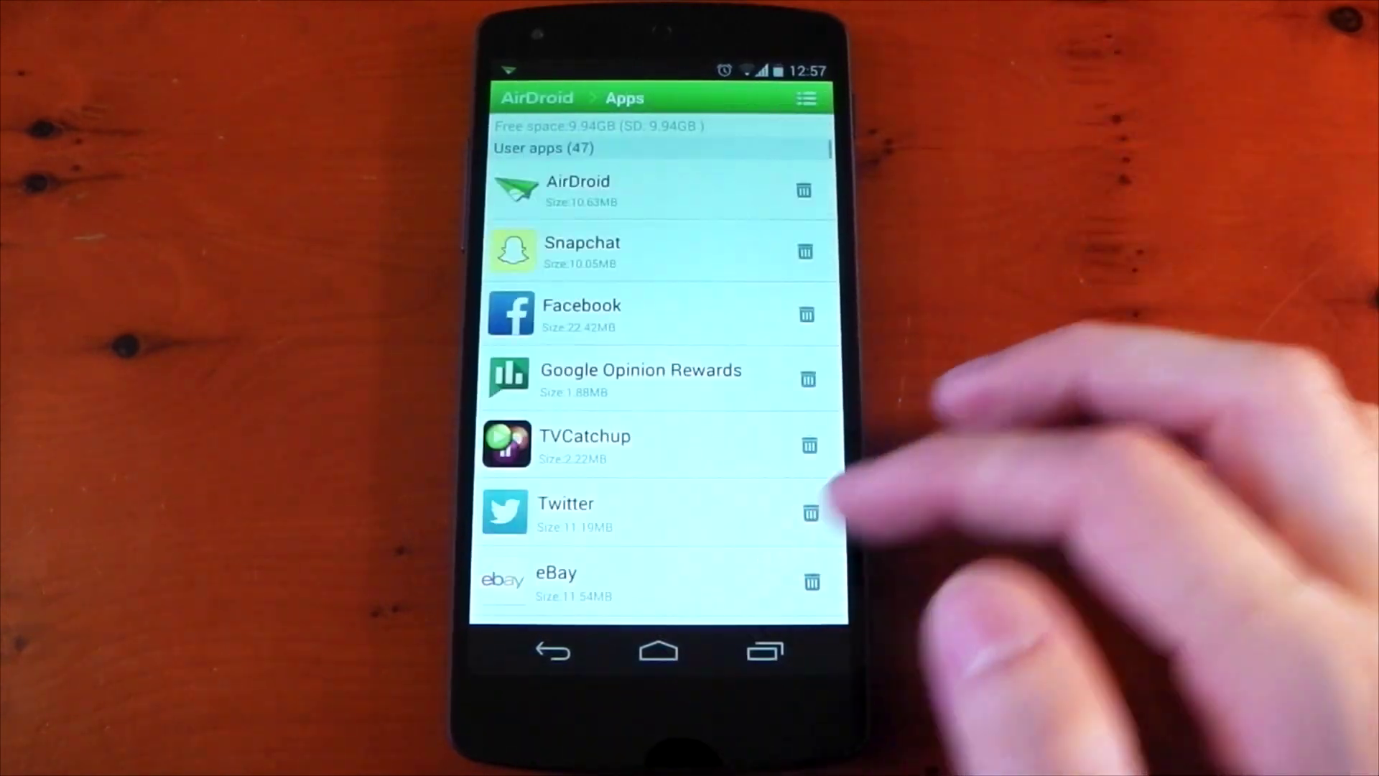
pyautogui.click(553, 652)
pyautogui.click(693, 223)
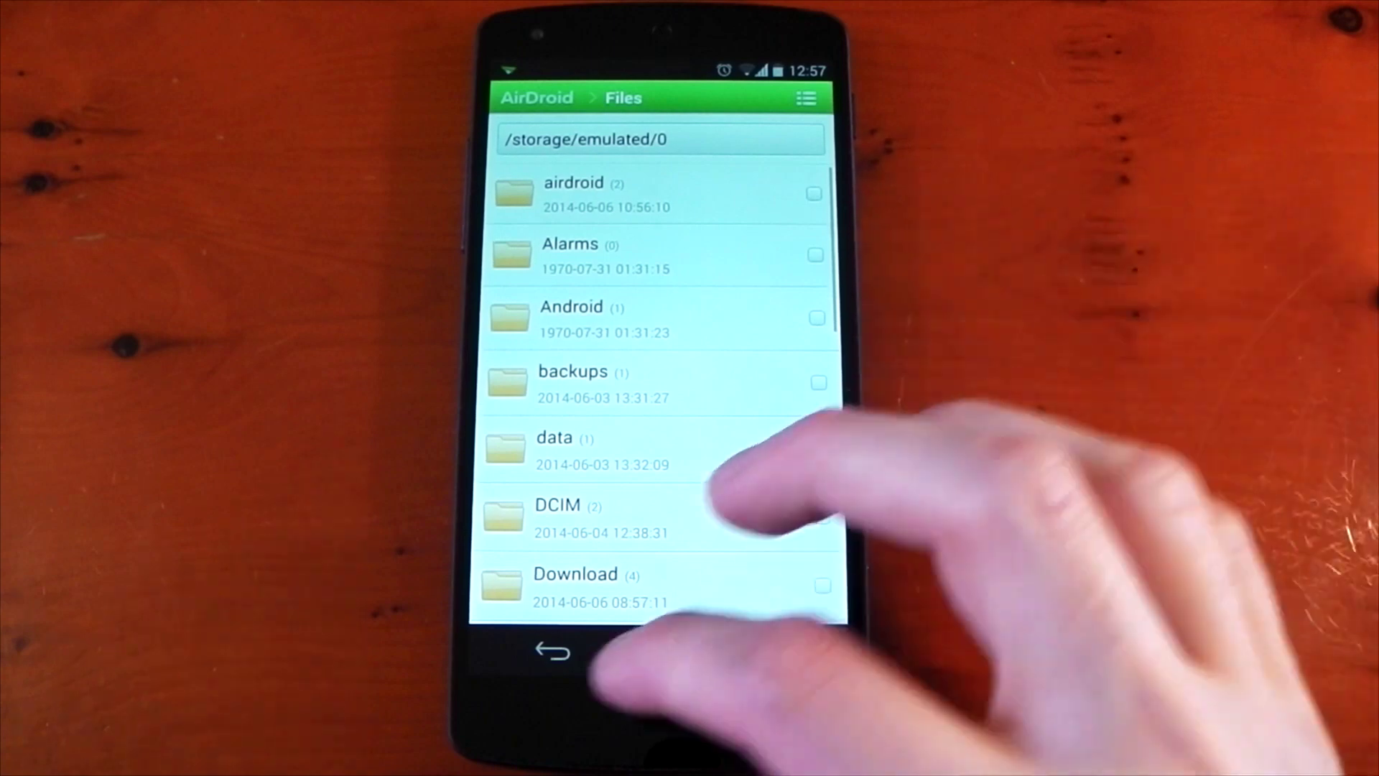
pyautogui.click(553, 651)
# - Open AirDroid's Settings and scroll through the notification mirror and miscellaneous options
pyautogui.click(806, 101)
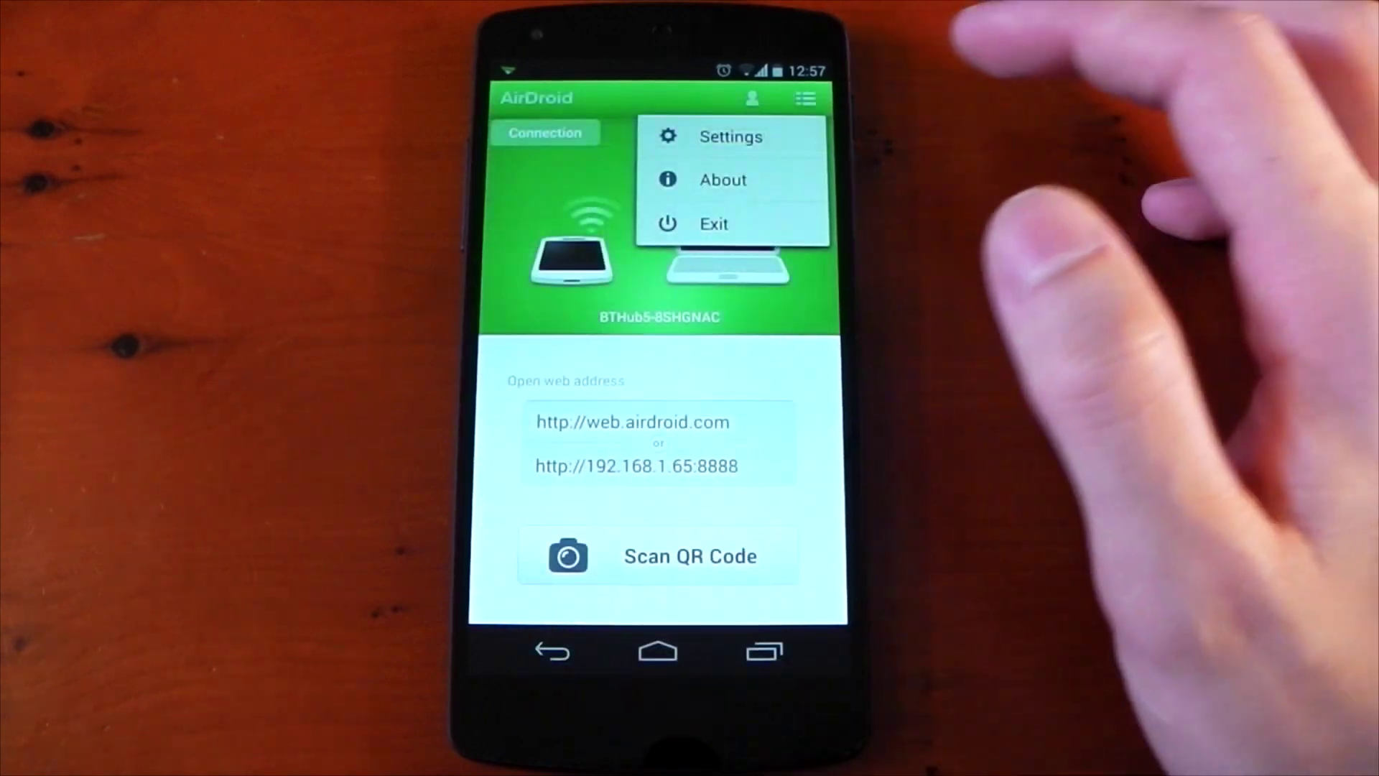
pyautogui.click(732, 135)
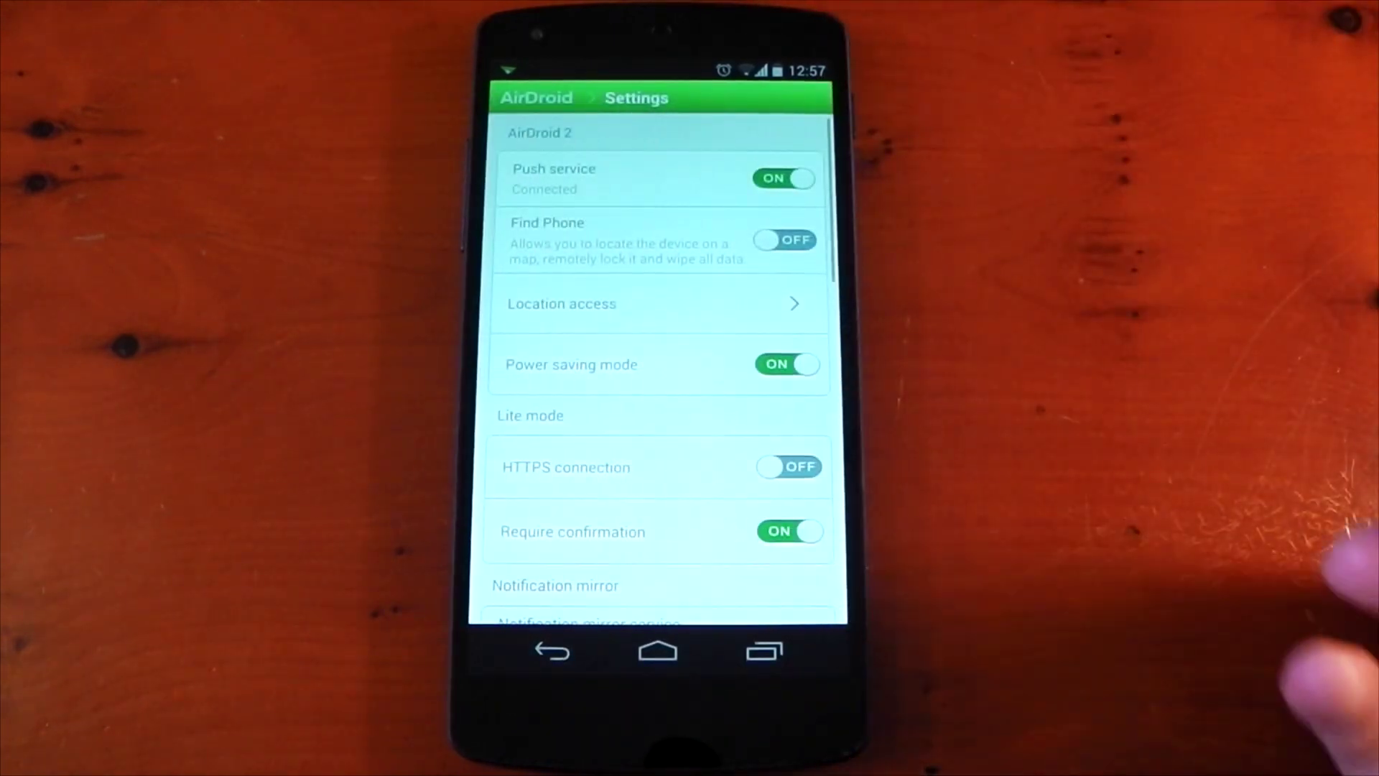
pyautogui.scroll(-5, 816, 338)
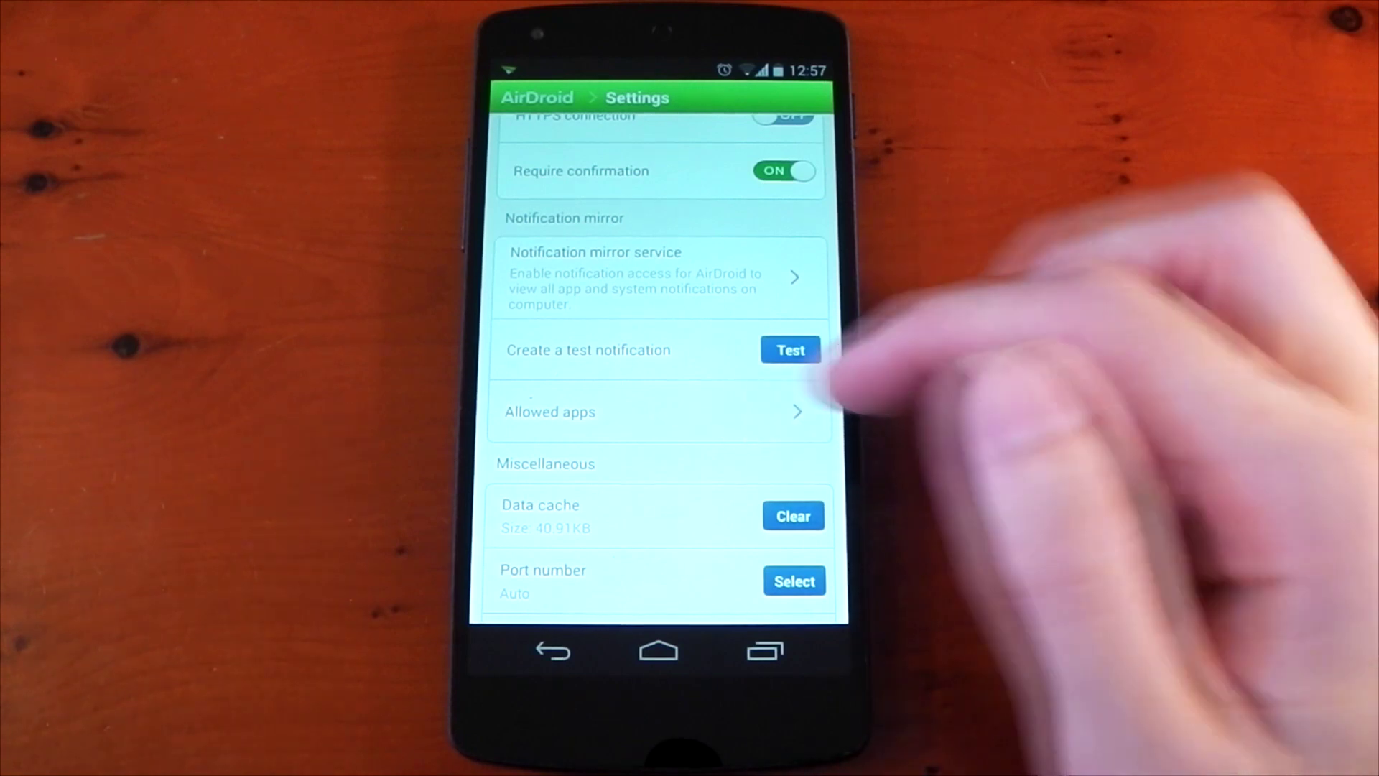
pyautogui.scroll(-7, 798, 388)
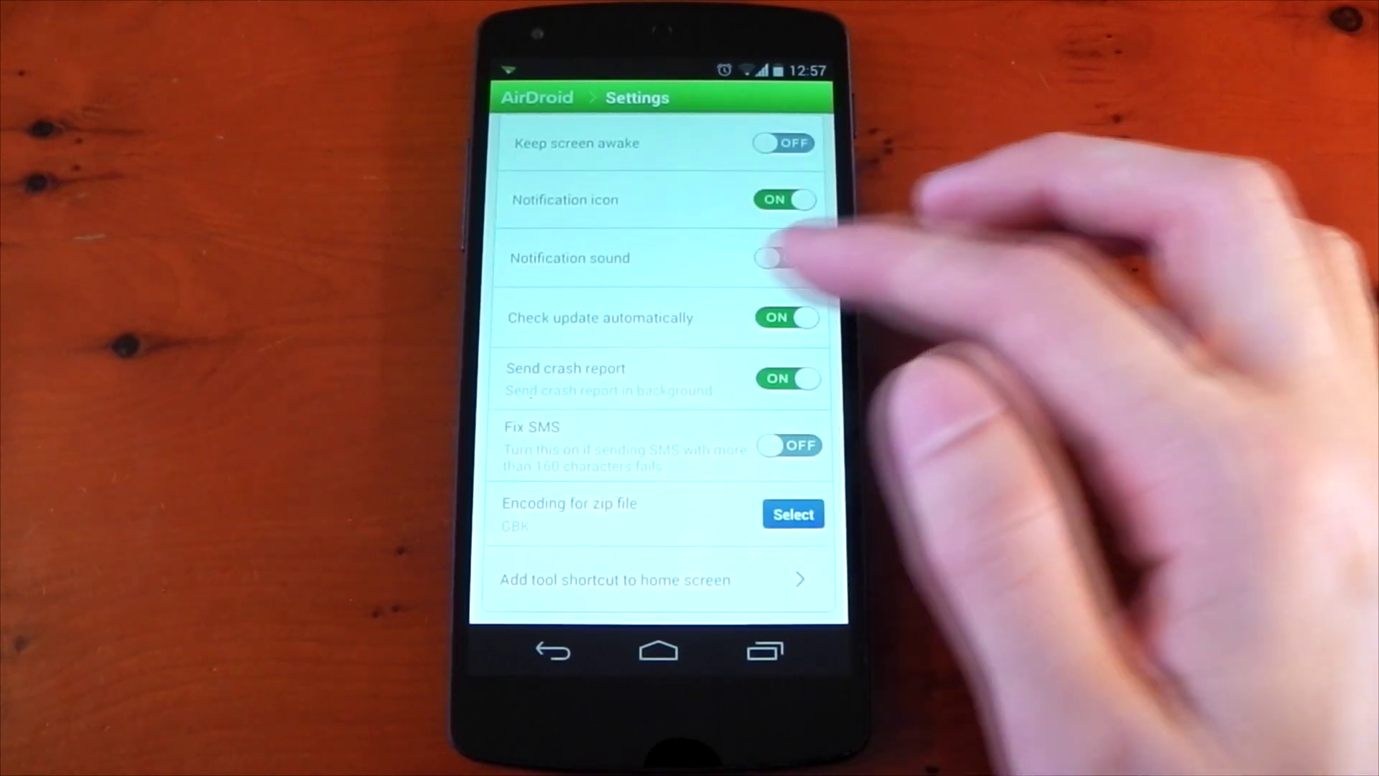
pyautogui.scroll(3, 797, 323)
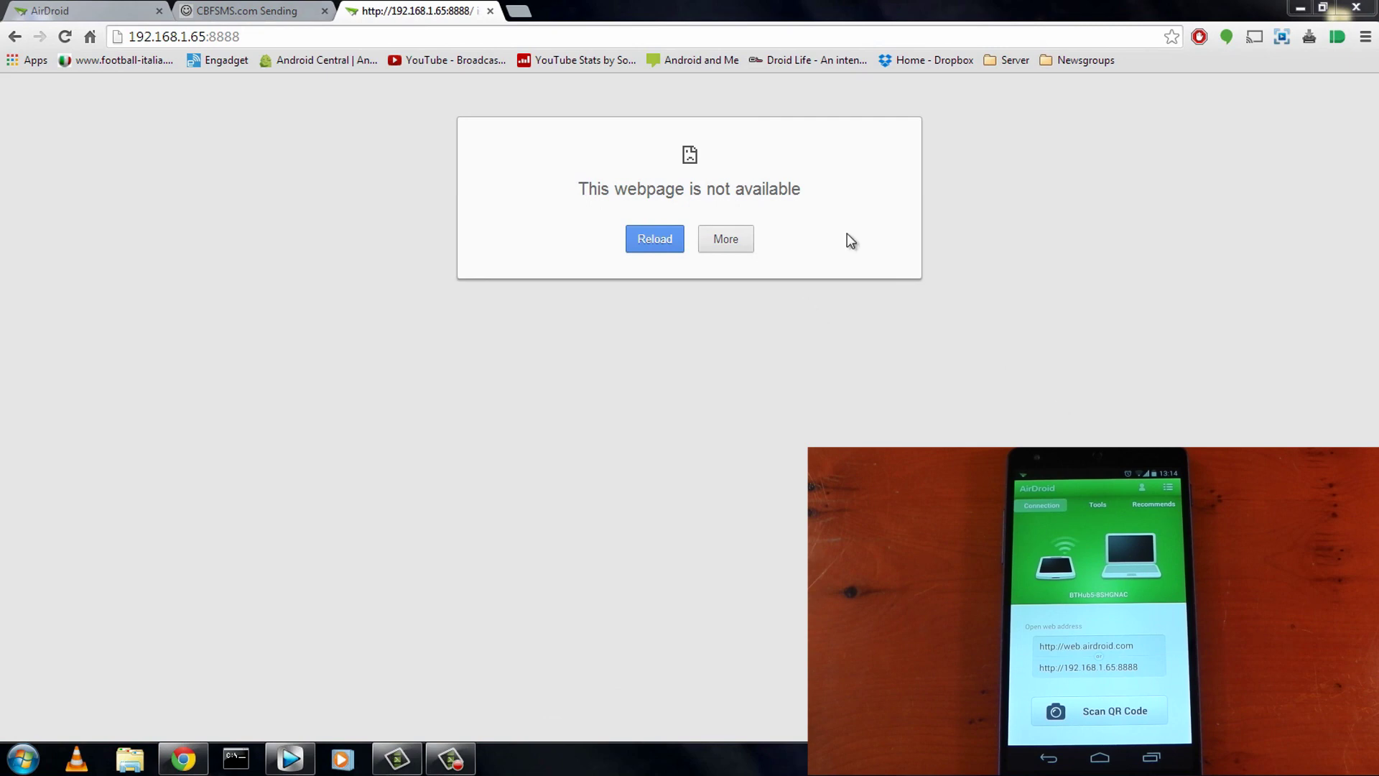
# - Reload 192.168.1.65:8888 in Chrome so the AirDroid web dashboard loads
pyautogui.click(543, 37)
pyautogui.press('Return')
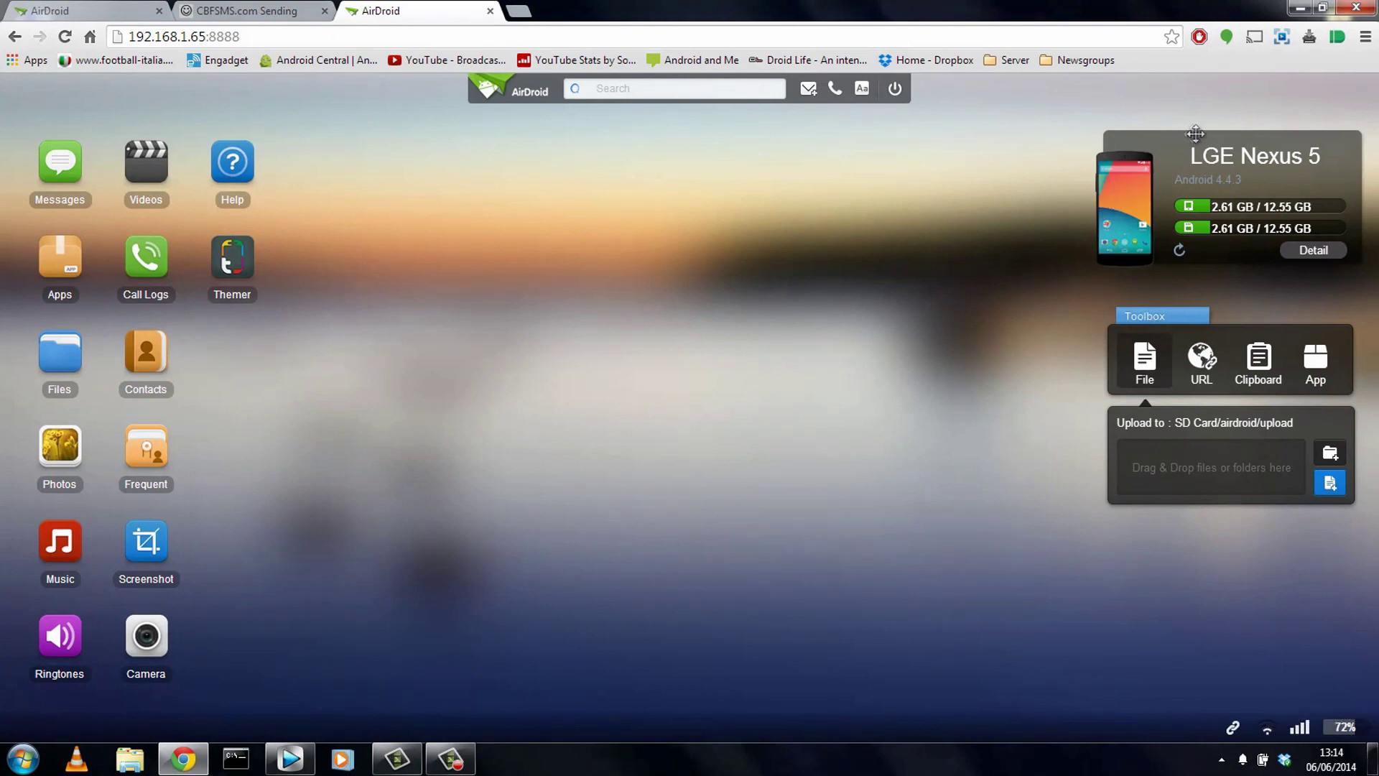
# - Review the Nexus 5 summary details, then step the Toolbox through URL, Clipboard and App modes
pyautogui.click(1313, 251)
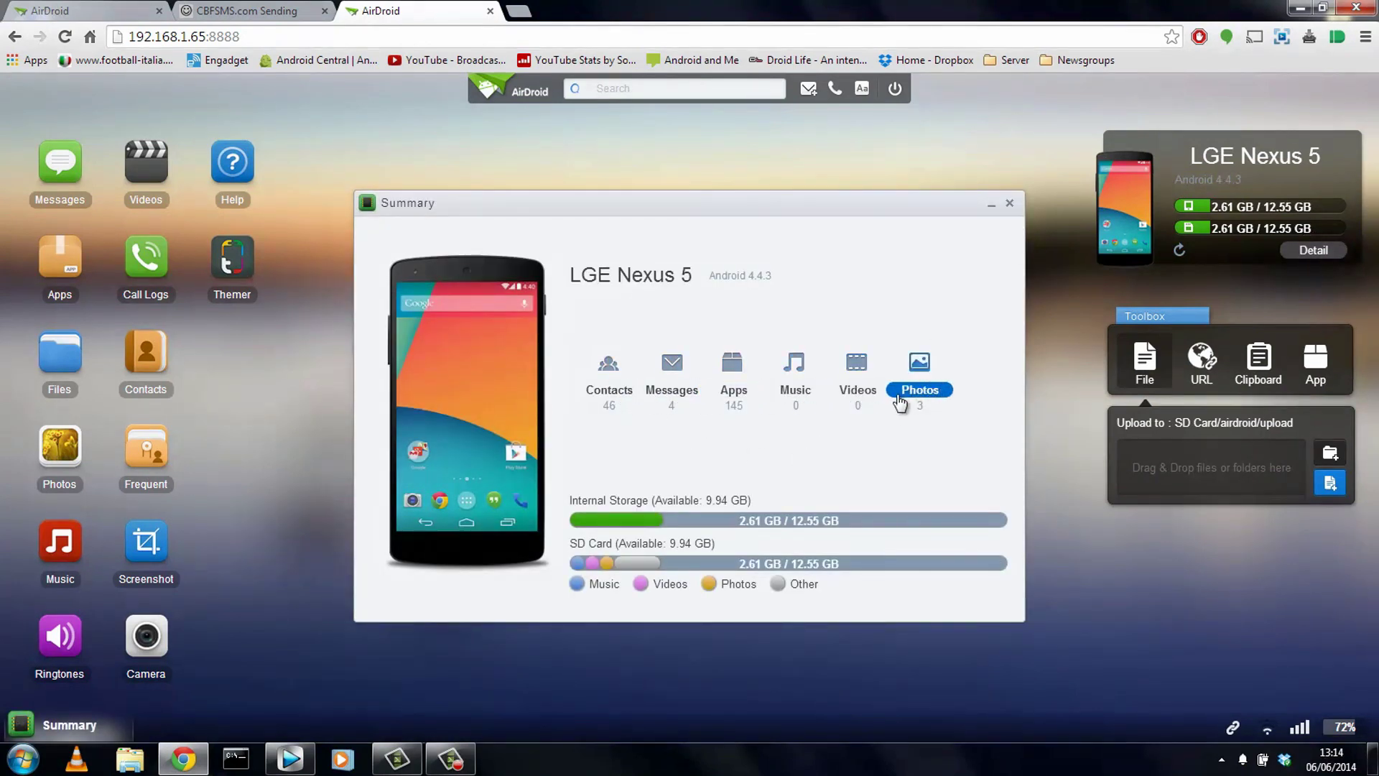
pyautogui.click(1008, 206)
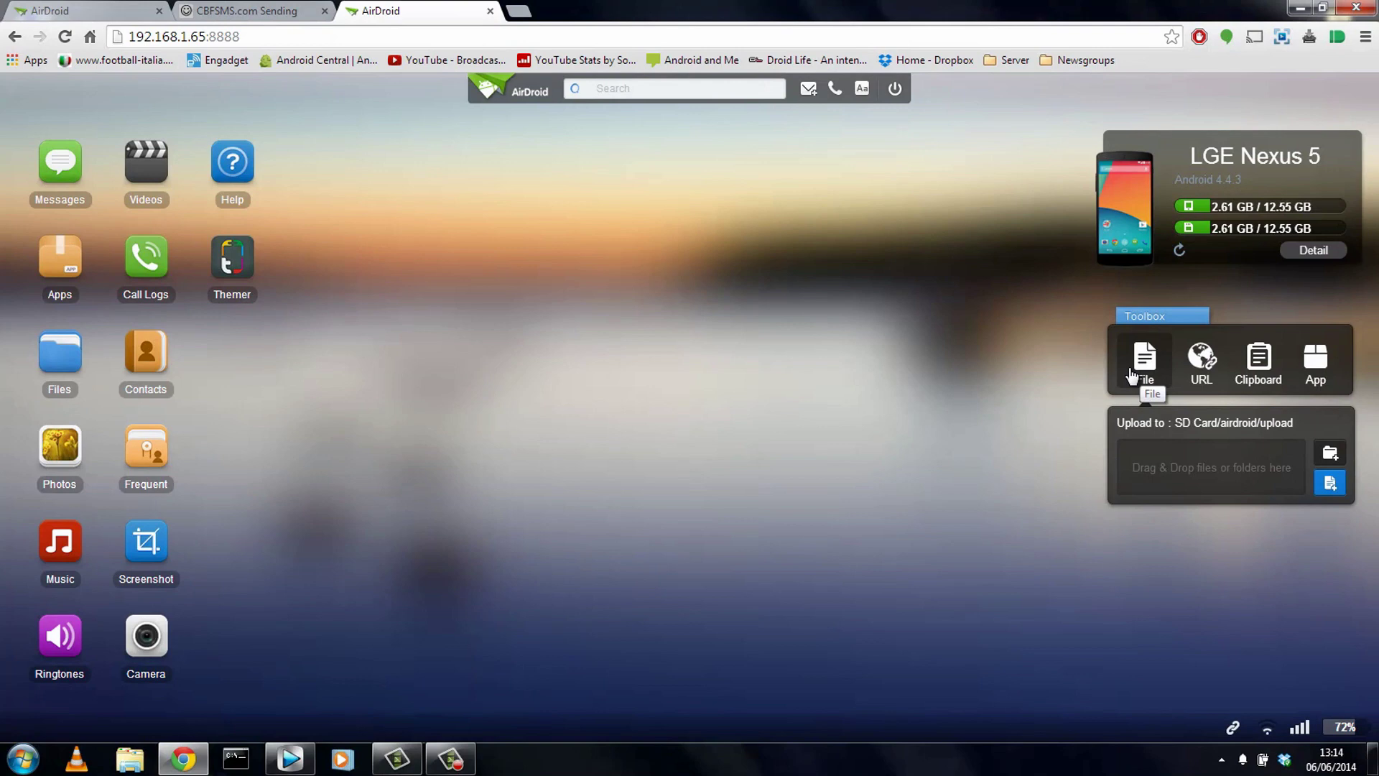
pyautogui.click(1203, 367)
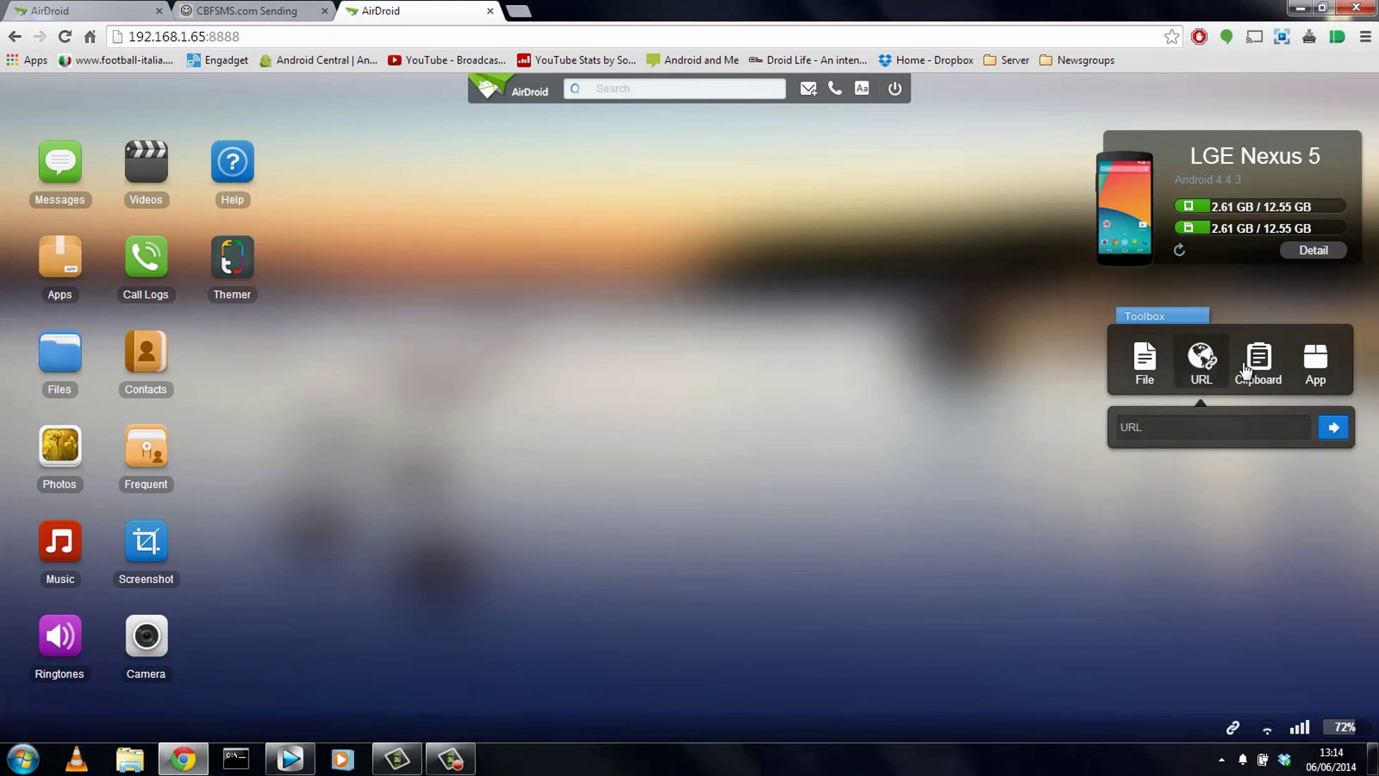
pyautogui.click(1245, 370)
pyautogui.click(1316, 372)
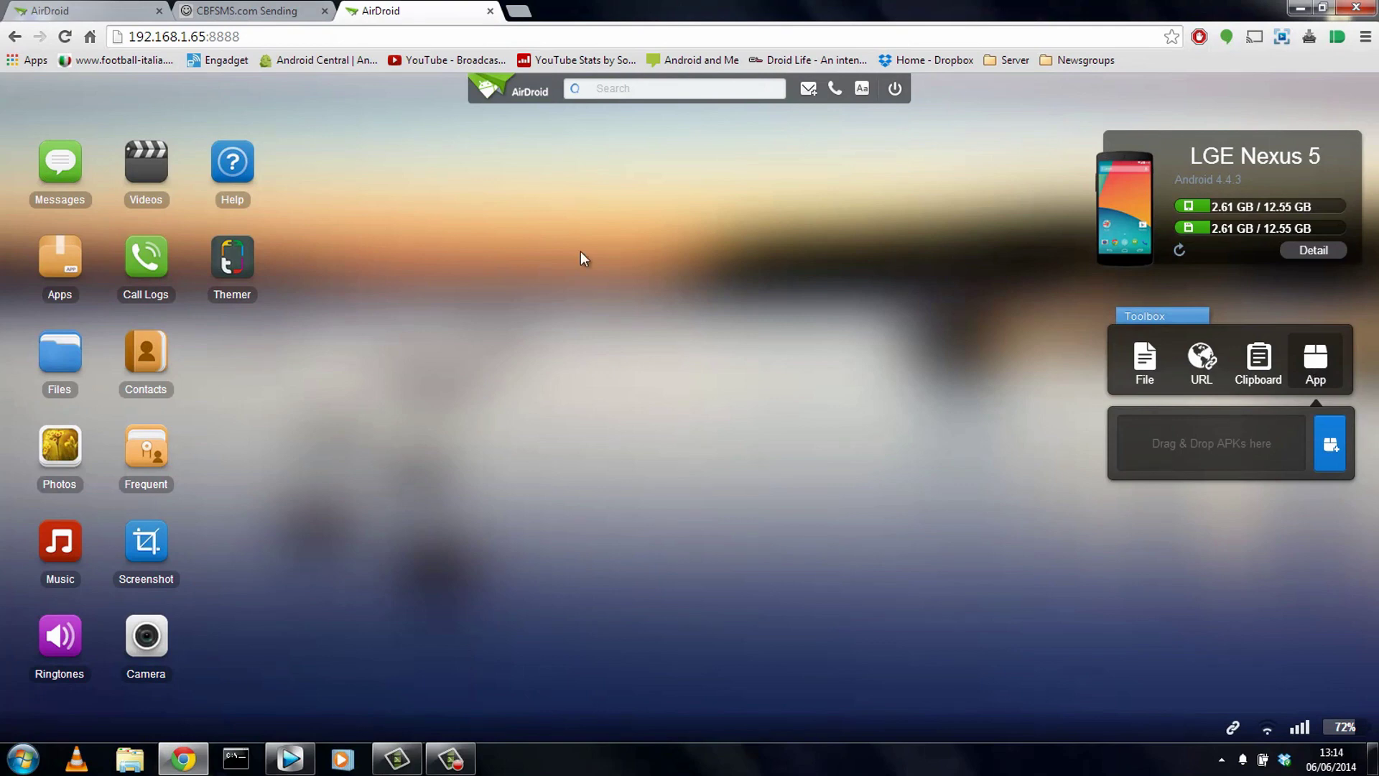
# - Send the text 'Testing' in the existing Messages conversation, then close the Messages window
pyautogui.click(60, 163)
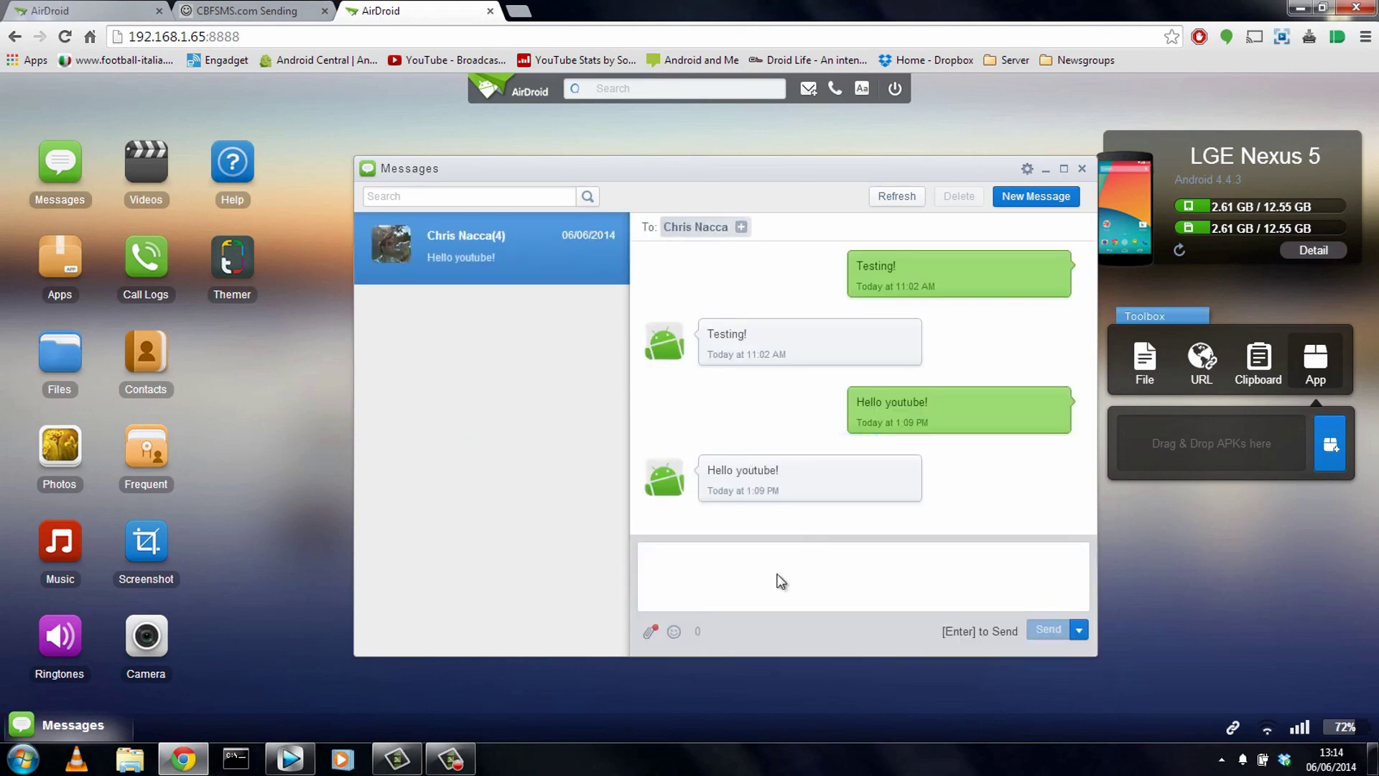
pyautogui.write('Testing')
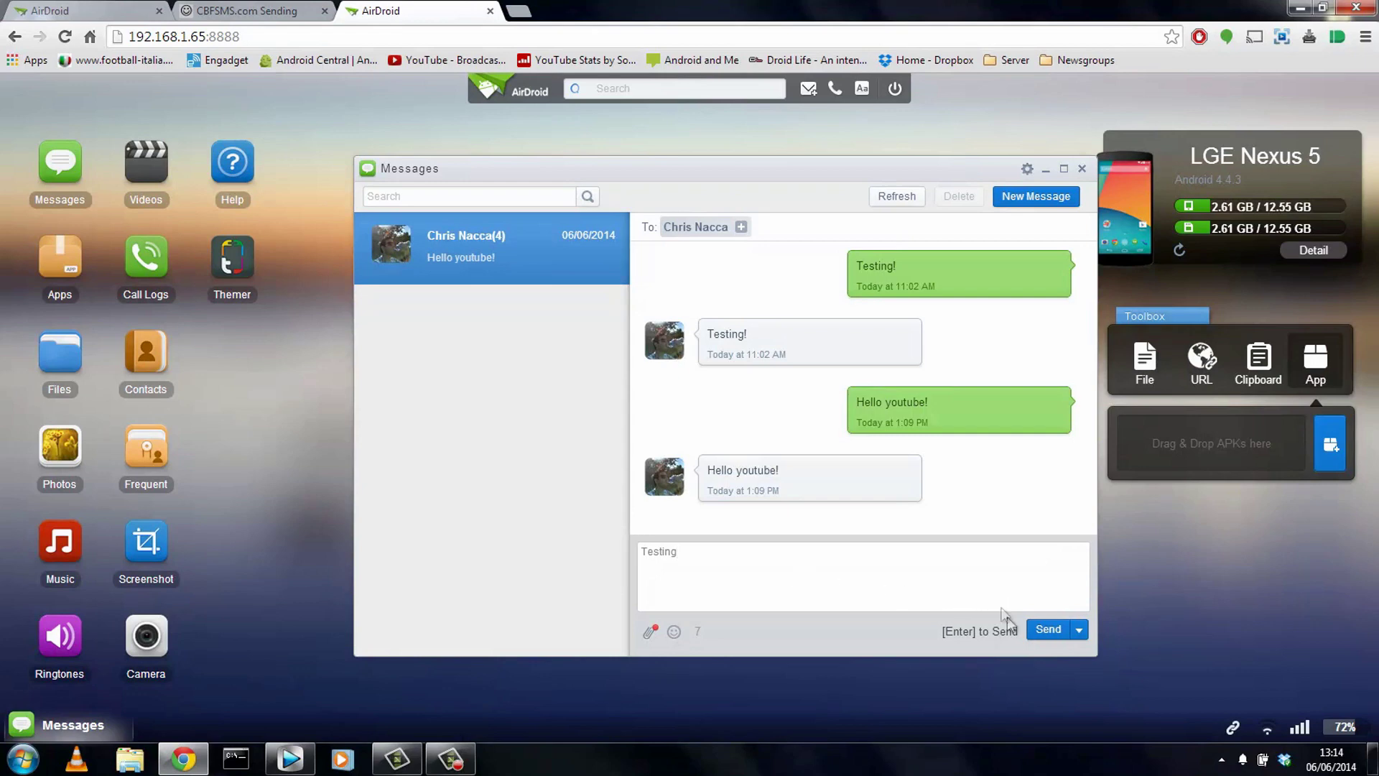
pyautogui.click(1043, 632)
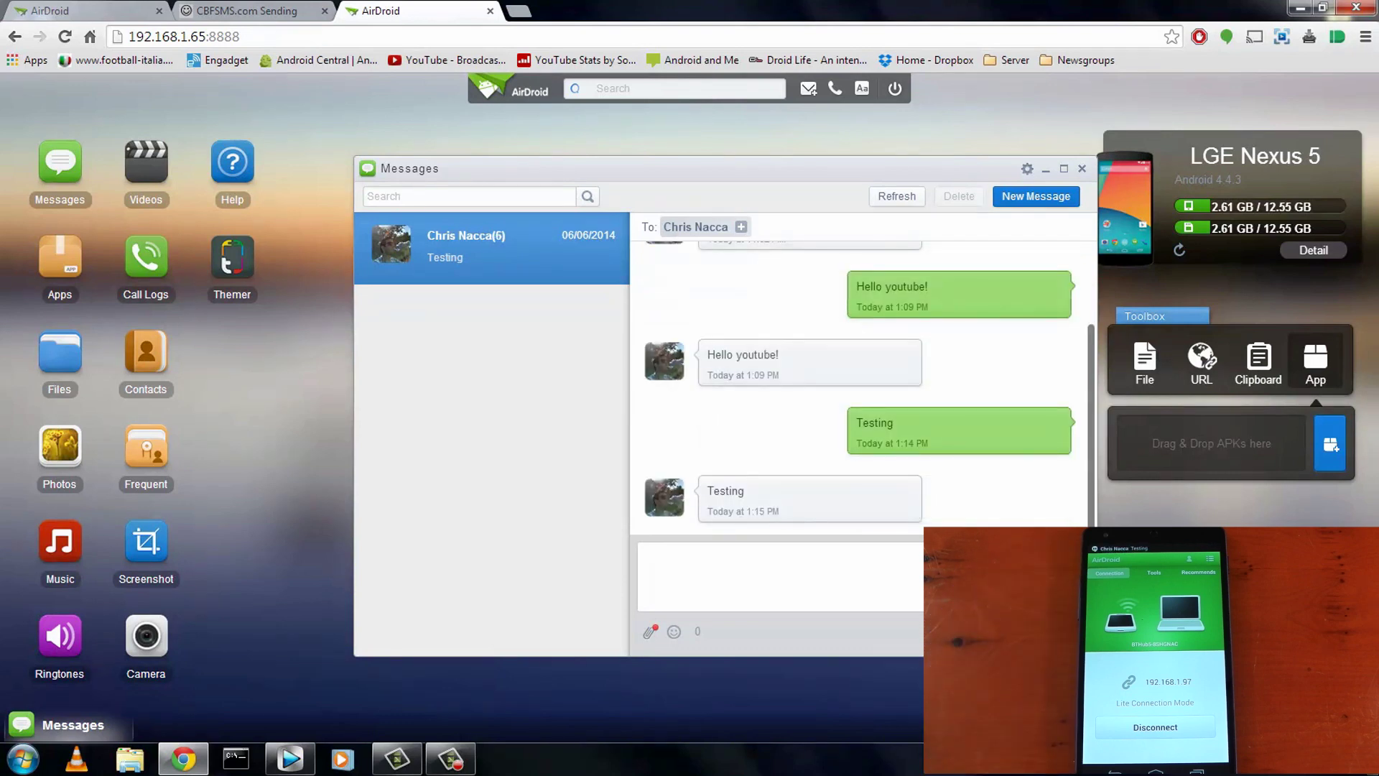
pyautogui.moveTo(764, 481)
pyautogui.click(1081, 169)
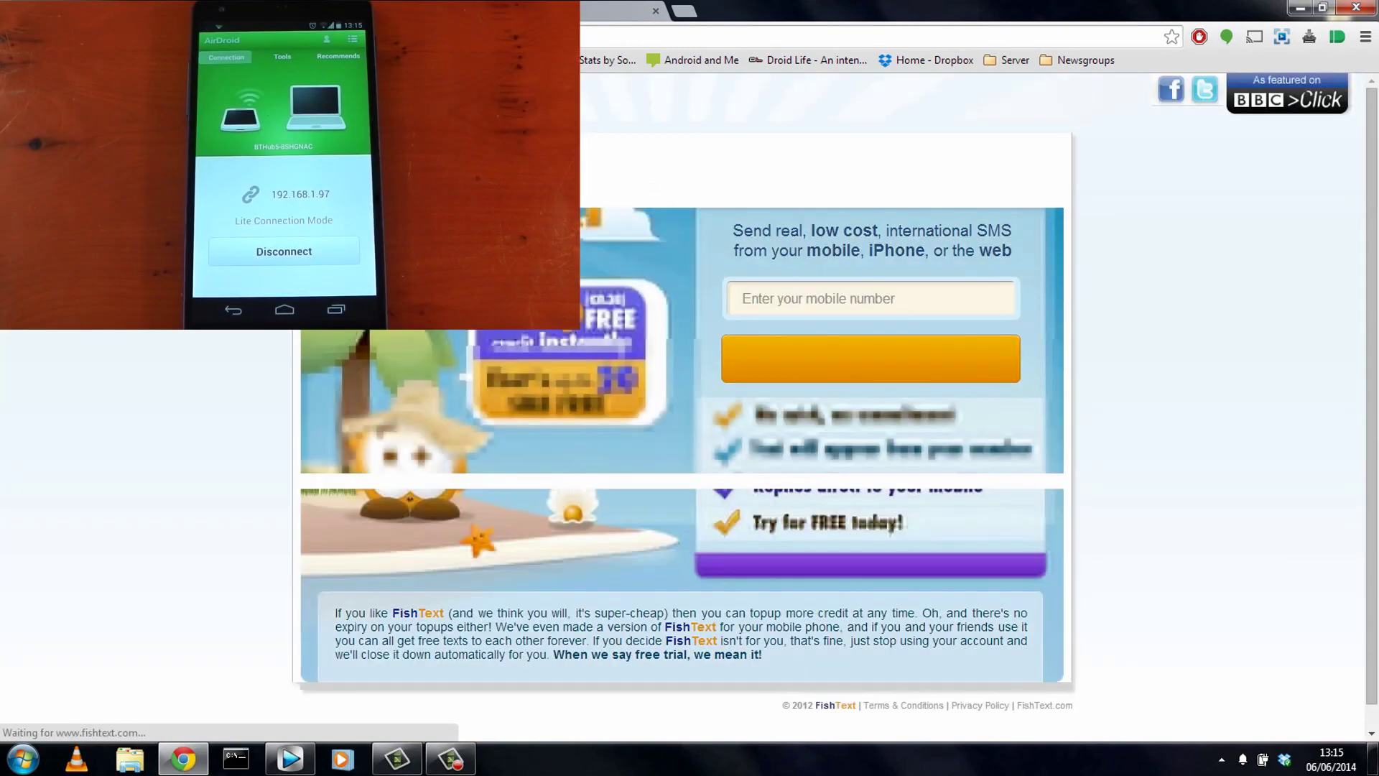
# - Back on the AirDroid tab, read the new 'Free SMS at cbfsms.com' message, then close Messages
pyautogui.hotkey('ctrl', 'w')
pyautogui.hotkey('ctrl', 'shift', 'Tab')
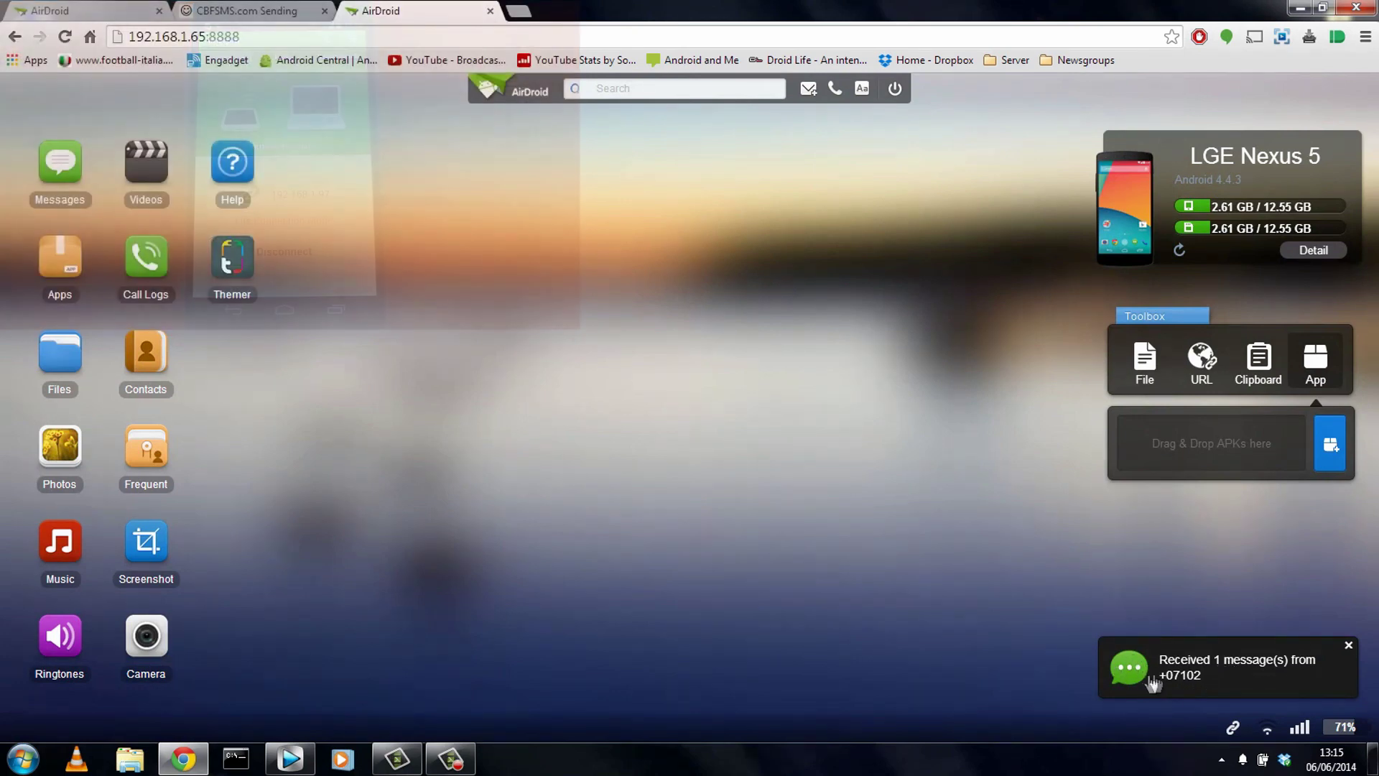
pyautogui.click(1184, 678)
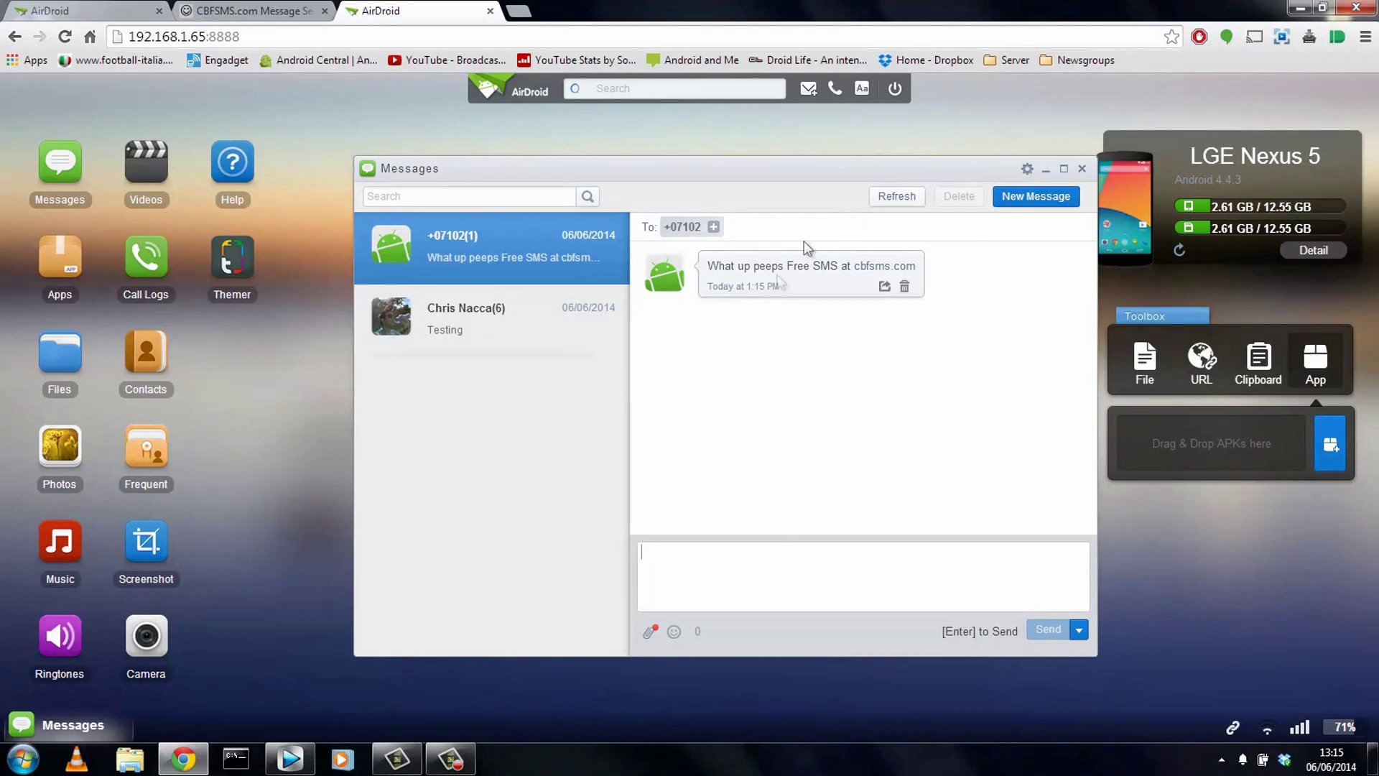
pyautogui.click(1082, 169)
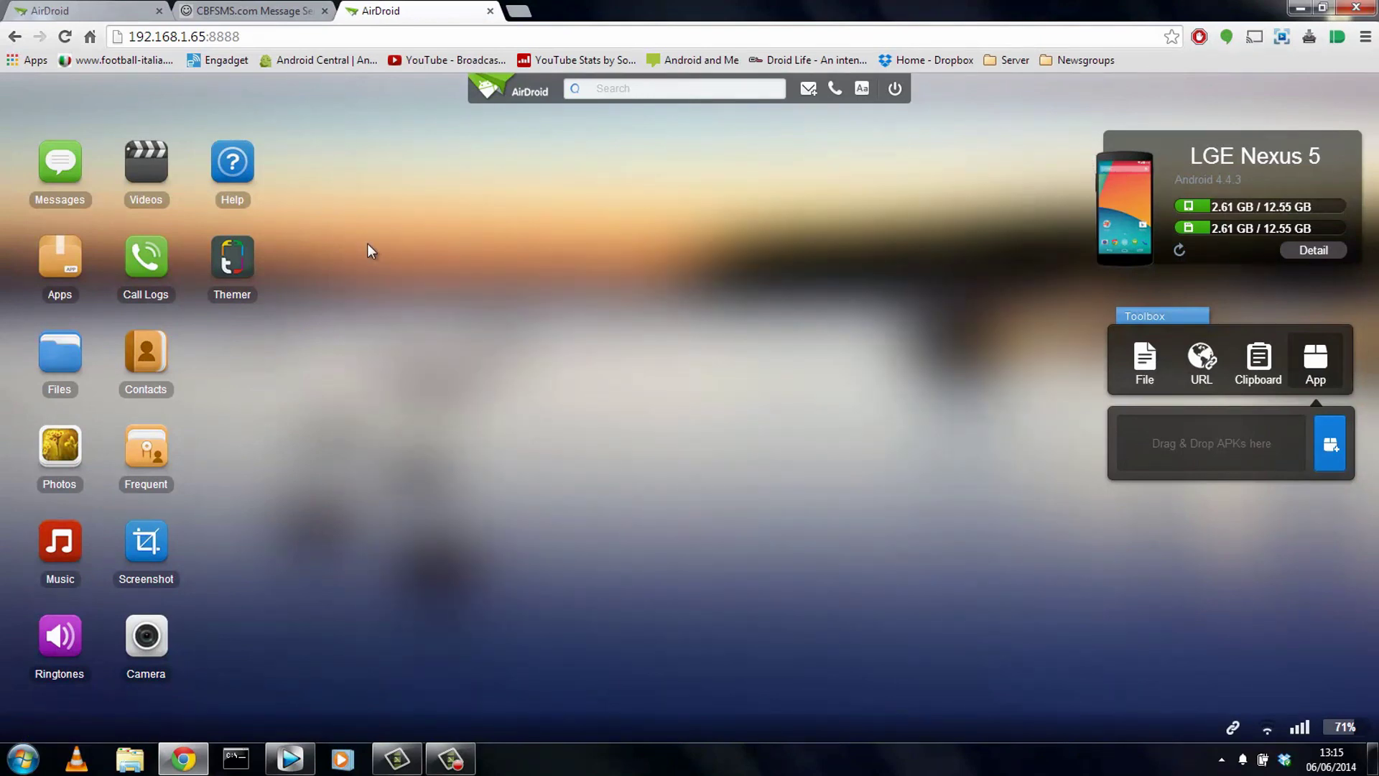
# - Browse the installed Apps list and SD card folders, then open the Photos window
pyautogui.click(59, 257)
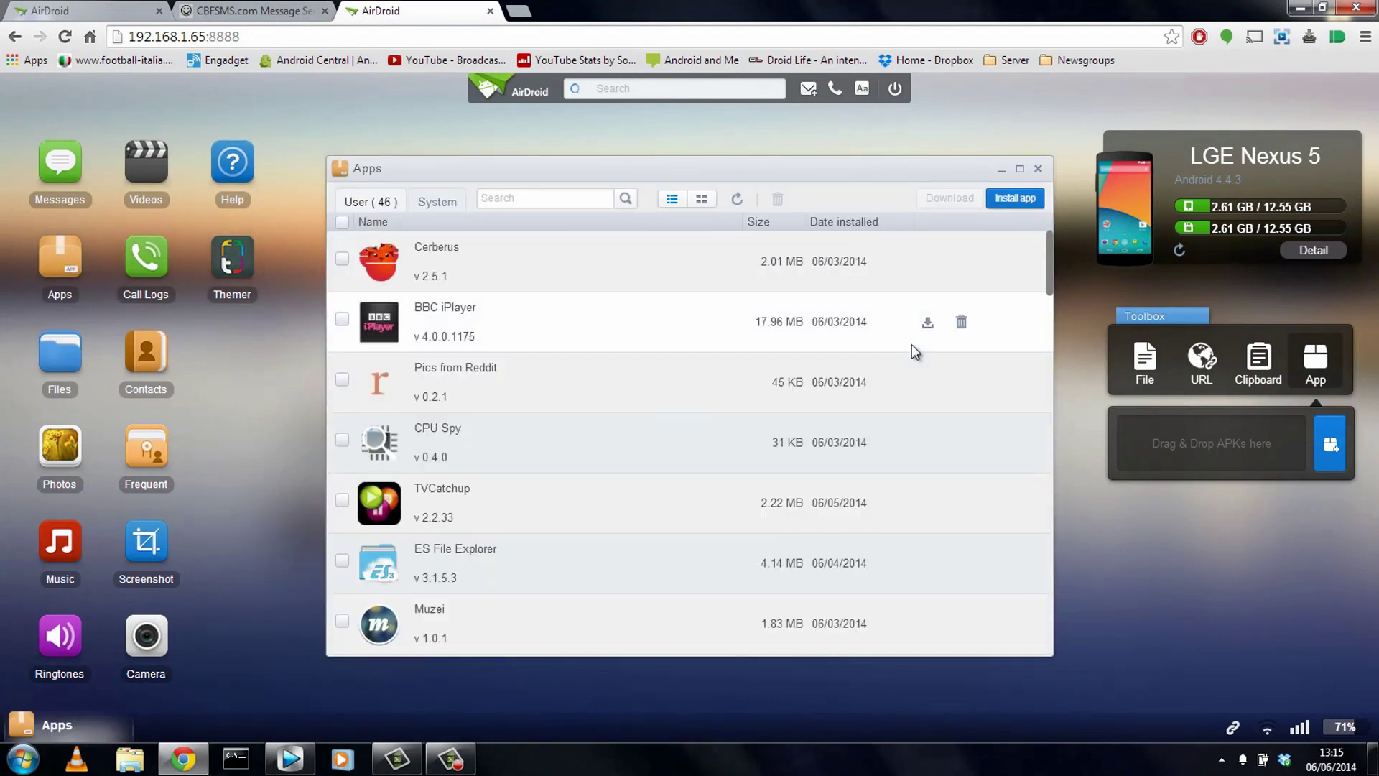
pyautogui.click(1037, 170)
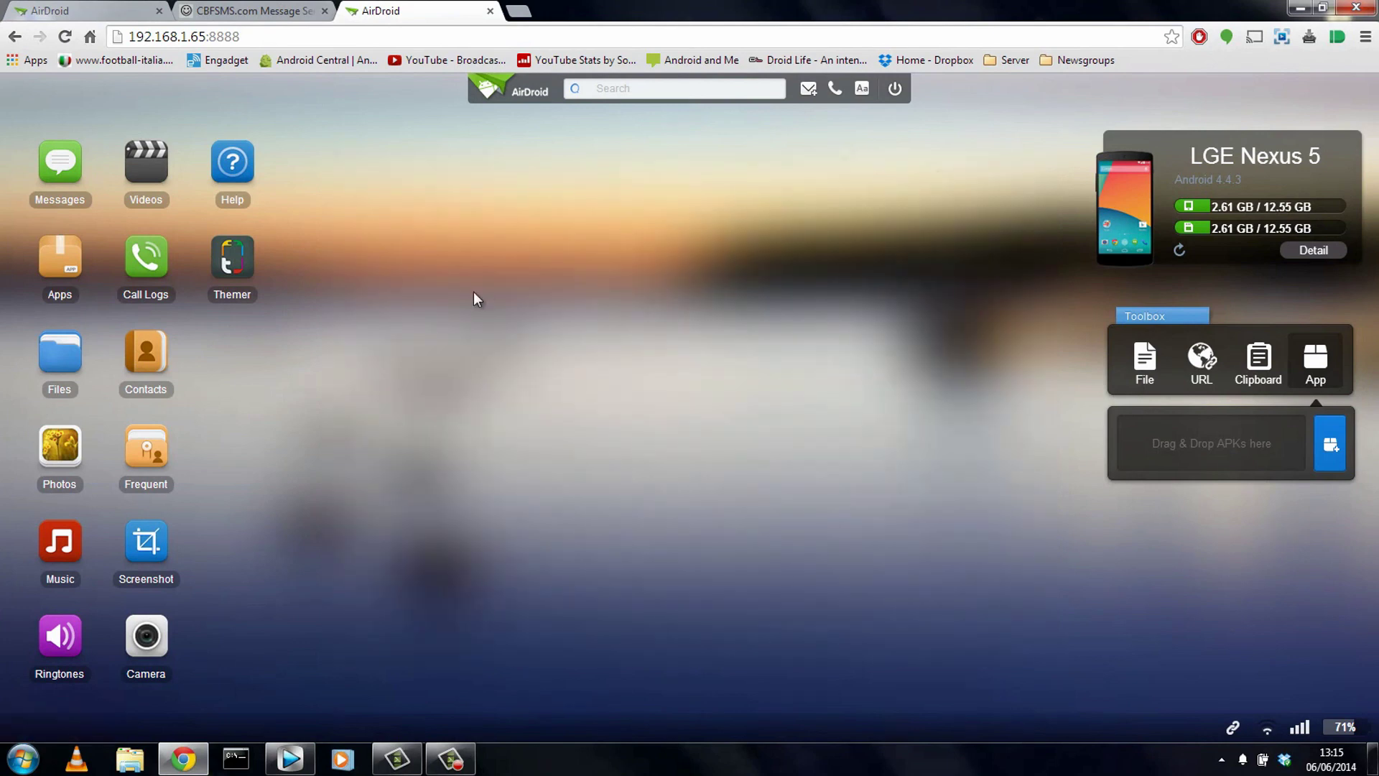
pyautogui.click(78, 351)
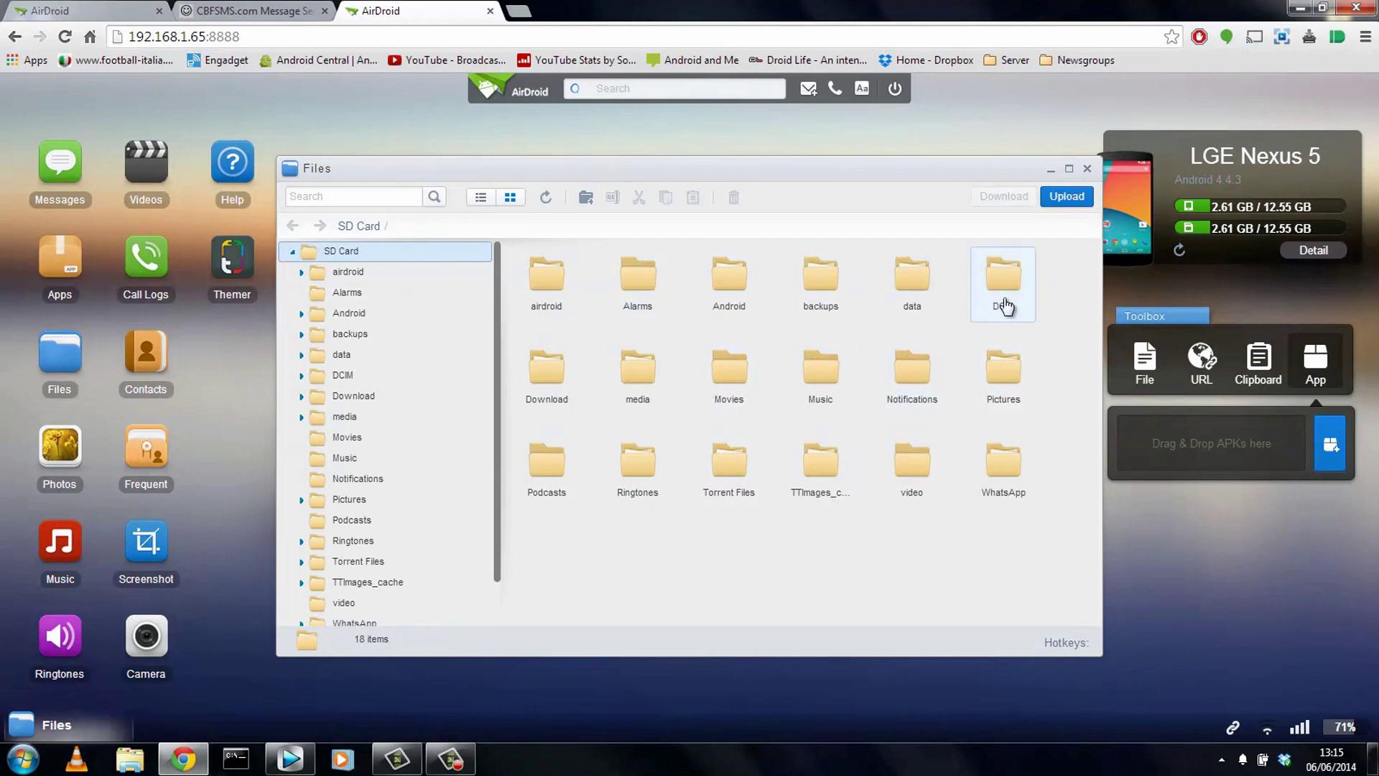
pyautogui.click(74, 457)
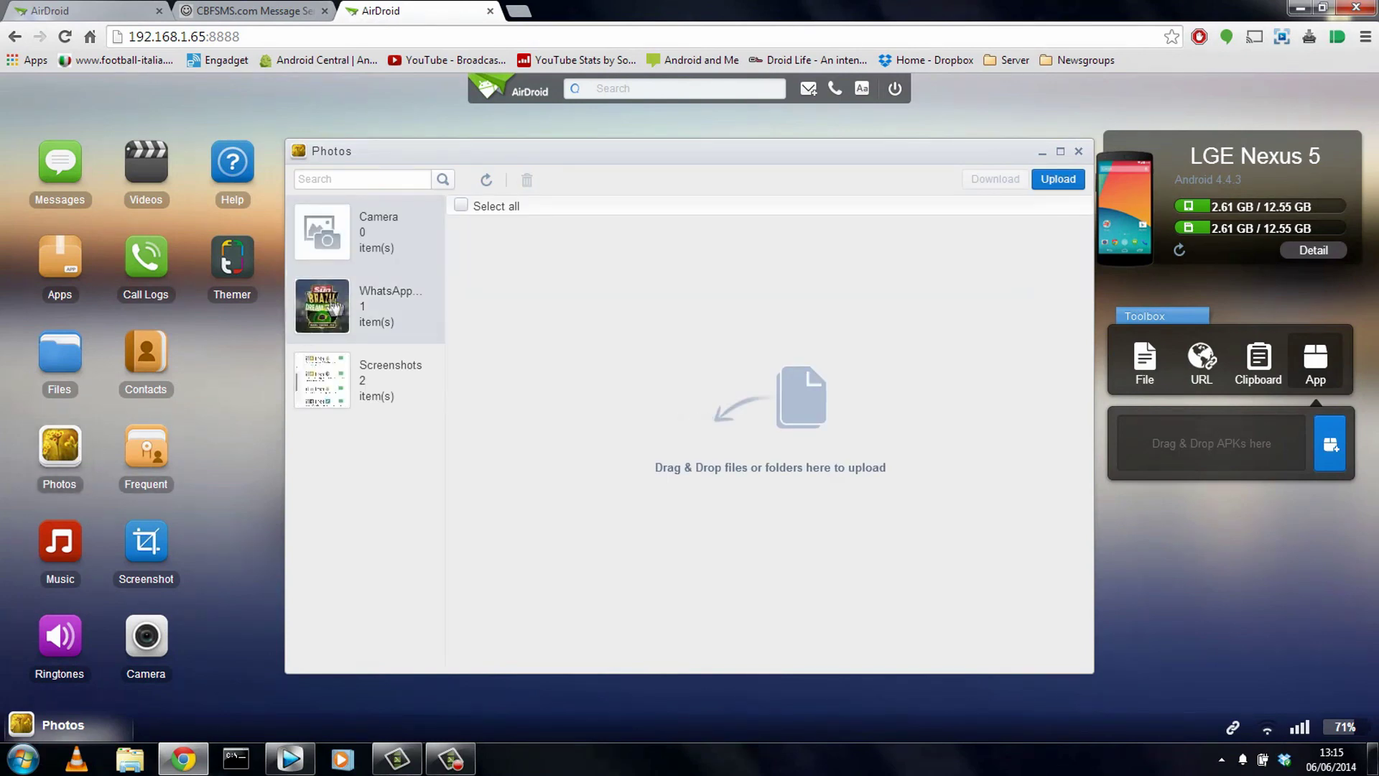
# - View the two images in the Screenshots album, close Photos, and open the remote Camera
pyautogui.click(400, 365)
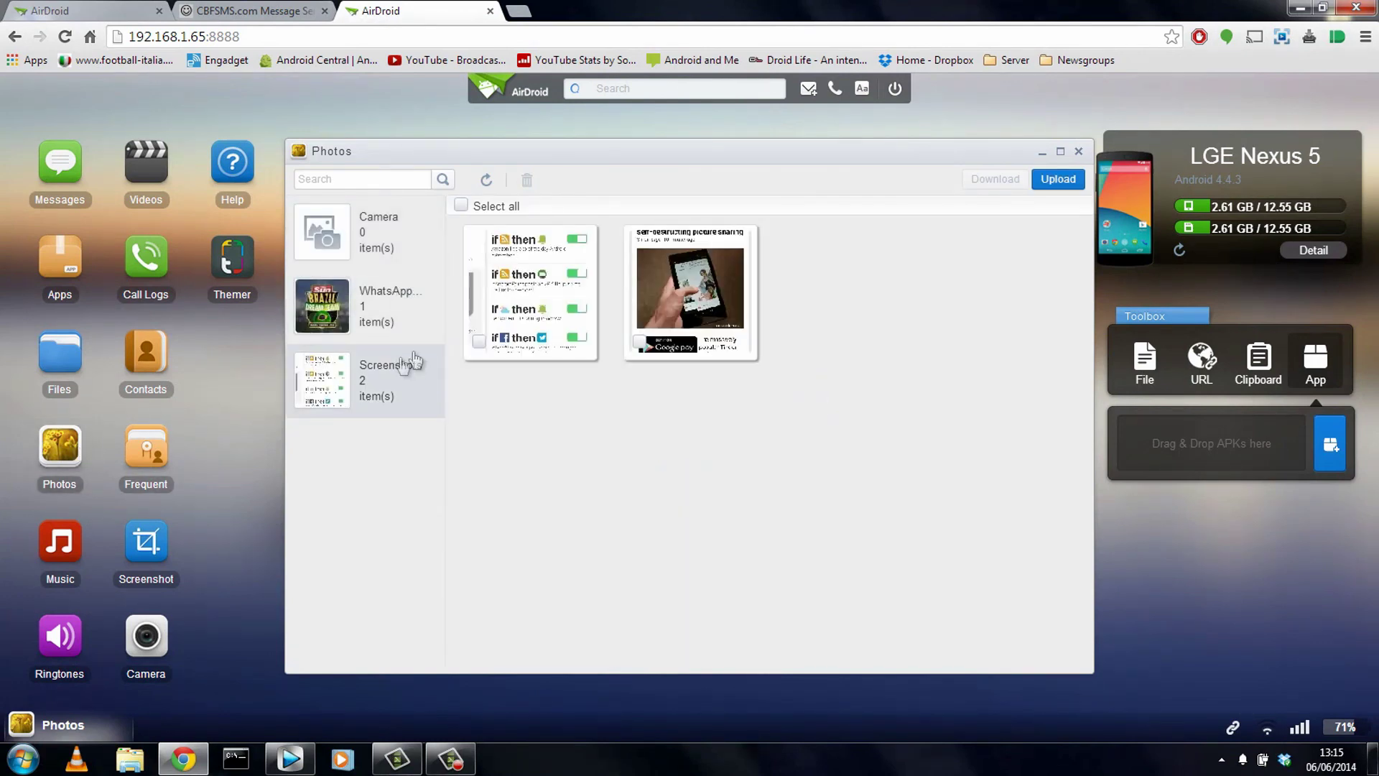
pyautogui.moveTo(532, 294)
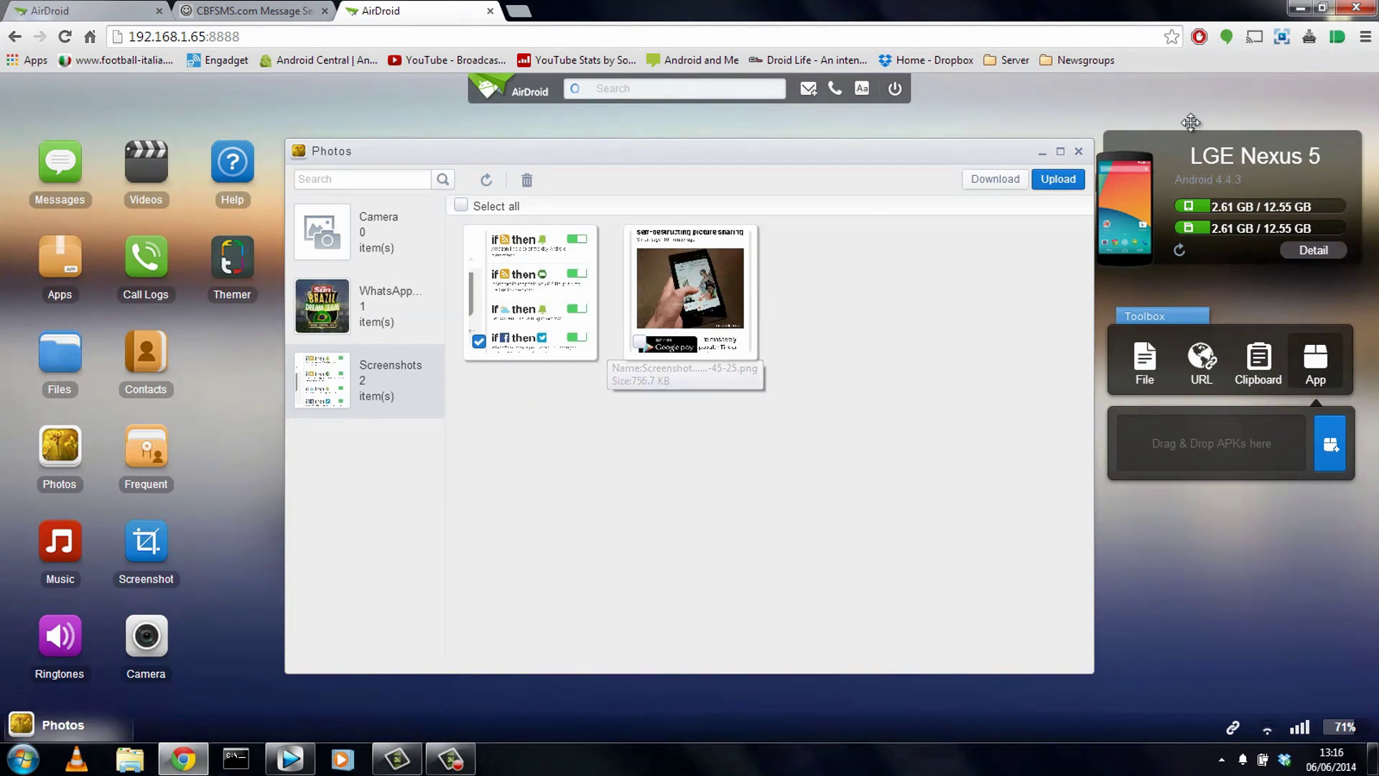
pyautogui.click(1079, 152)
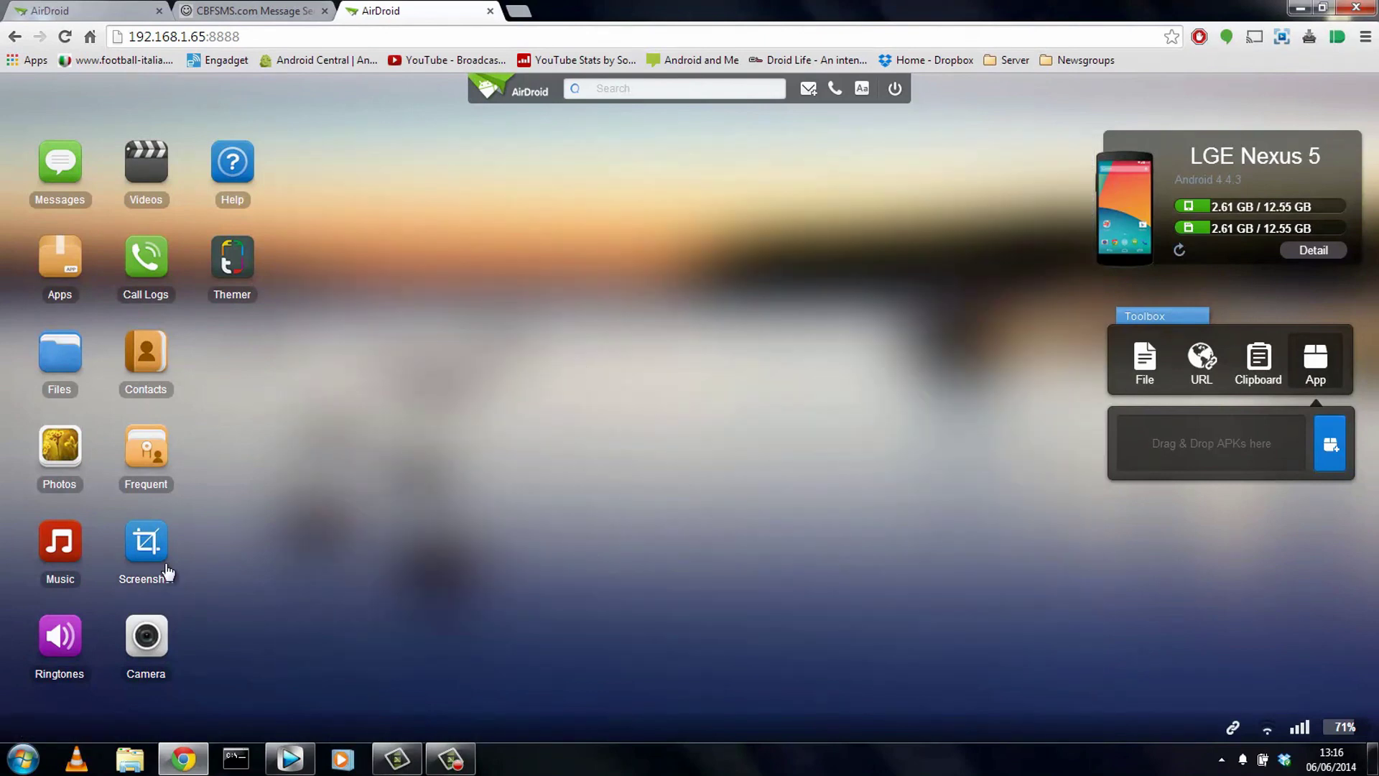
pyautogui.click(151, 641)
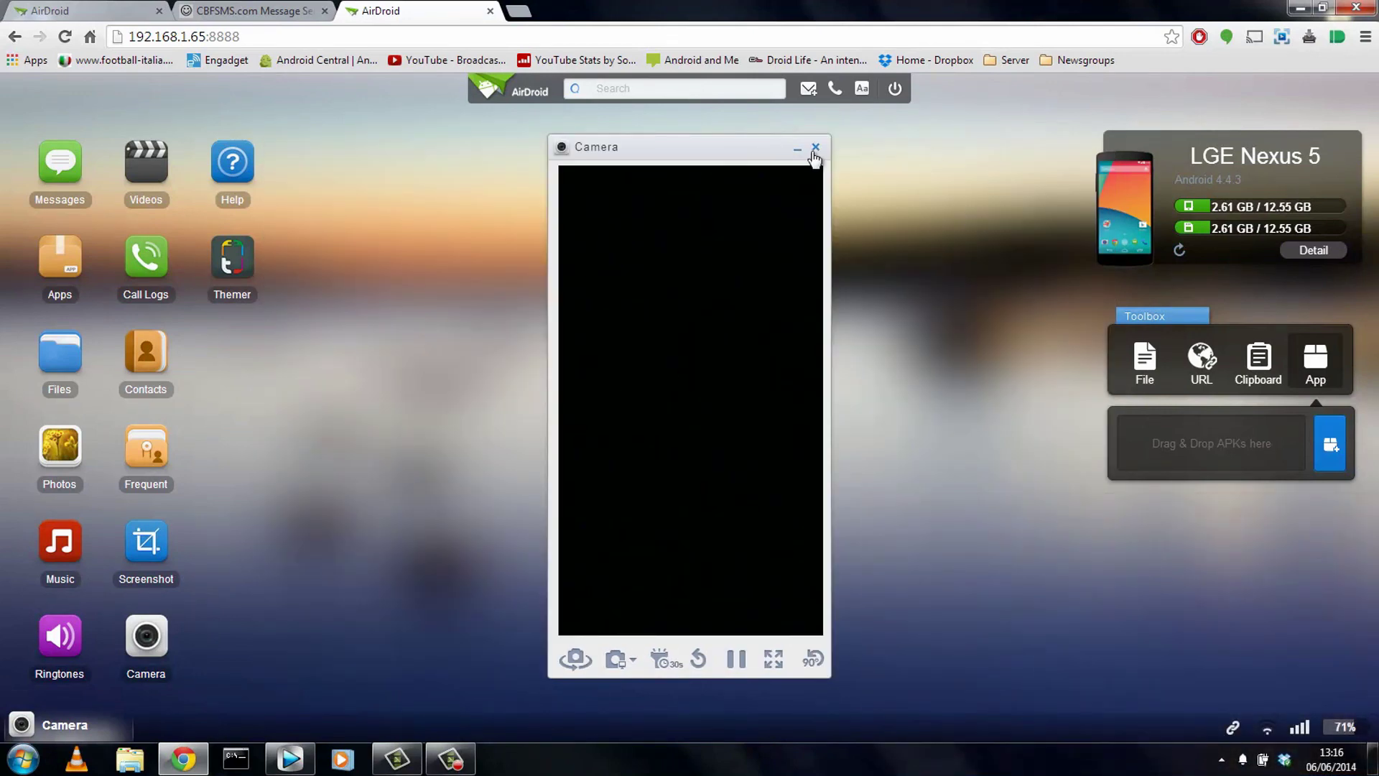
pyautogui.click(816, 149)
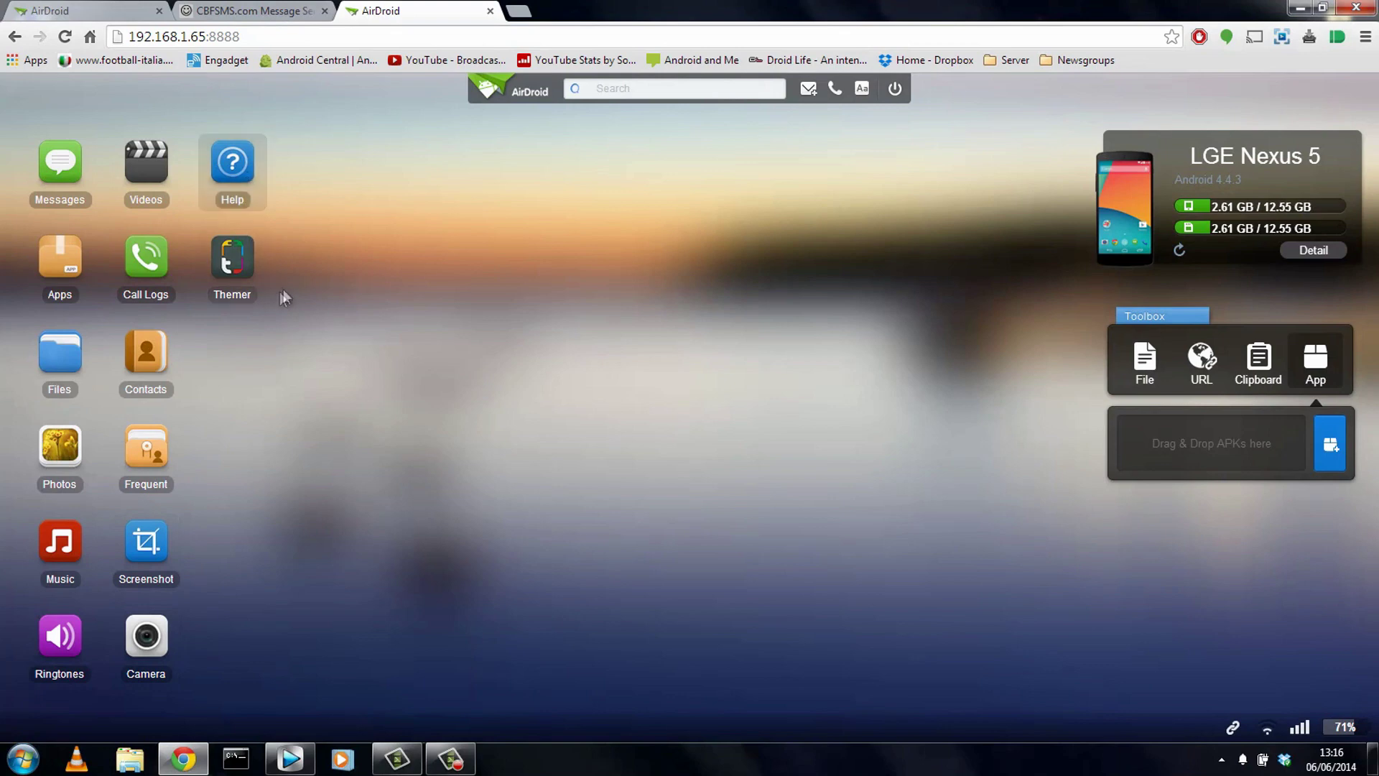
pyautogui.click(1139, 366)
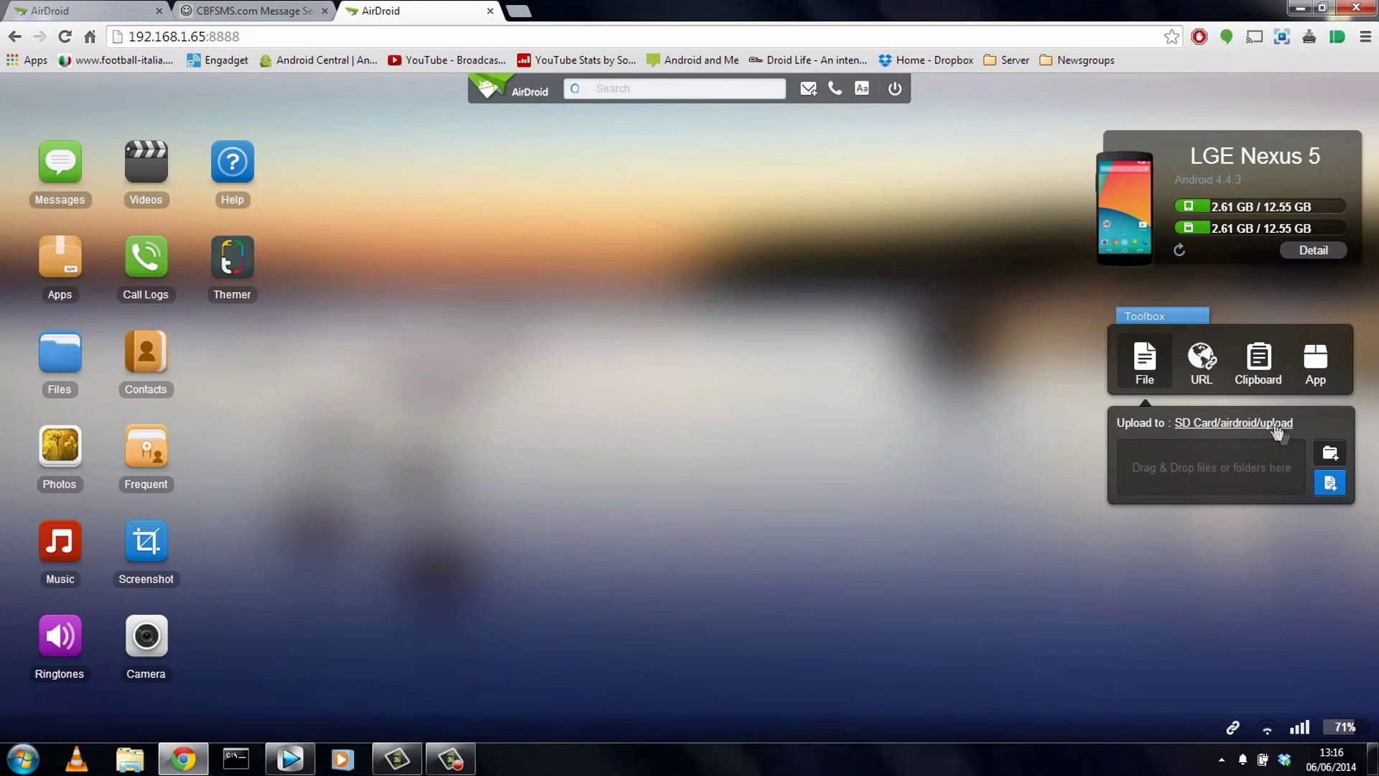
# - Drag PA2.zip from the desktop into AirDroid's Drag & Drop files area for the phone
pyautogui.doubleClick(760, 7)
pyautogui.doubleClick(760, 7)
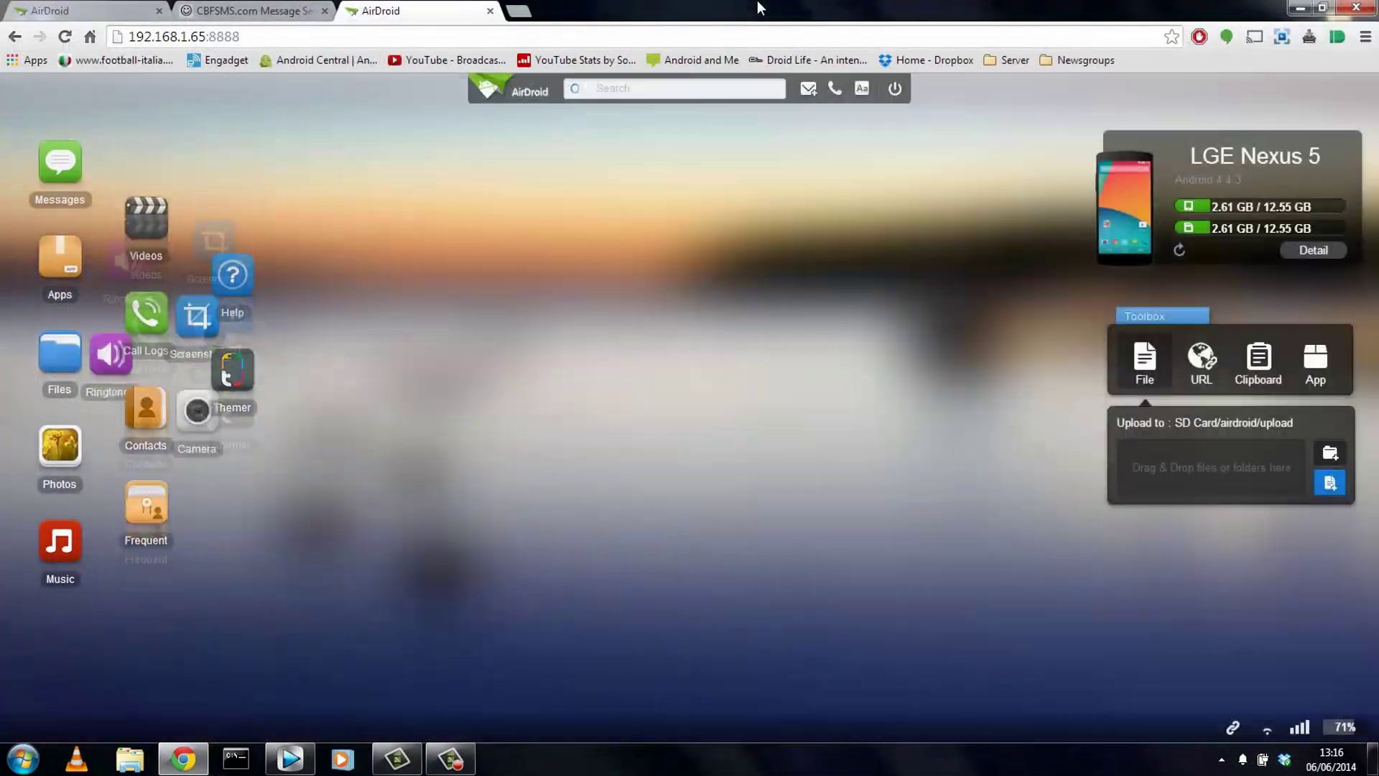
pyautogui.doubleClick(759, 7)
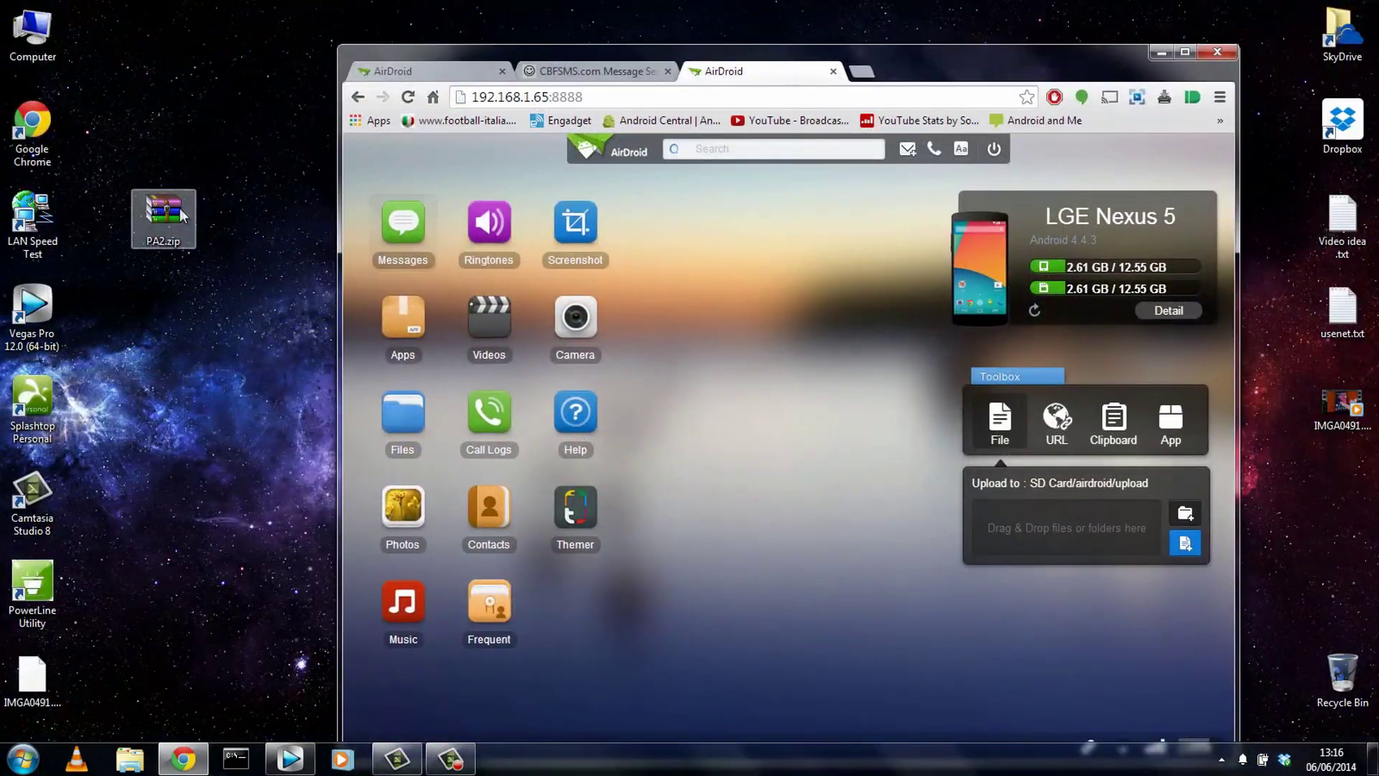
pyautogui.click(182, 216)
pyautogui.moveTo(157, 216); pyautogui.dragTo(1047, 521)
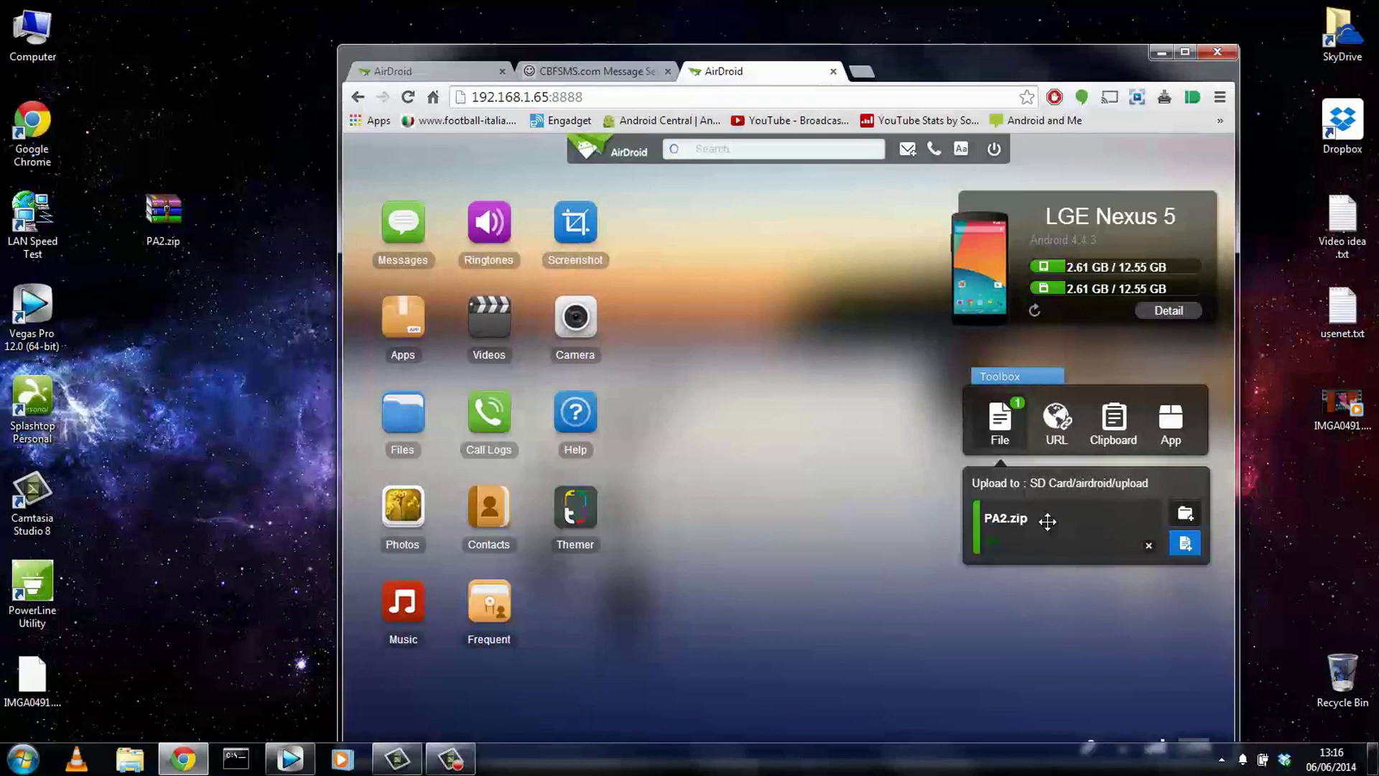
pyautogui.click(1056, 427)
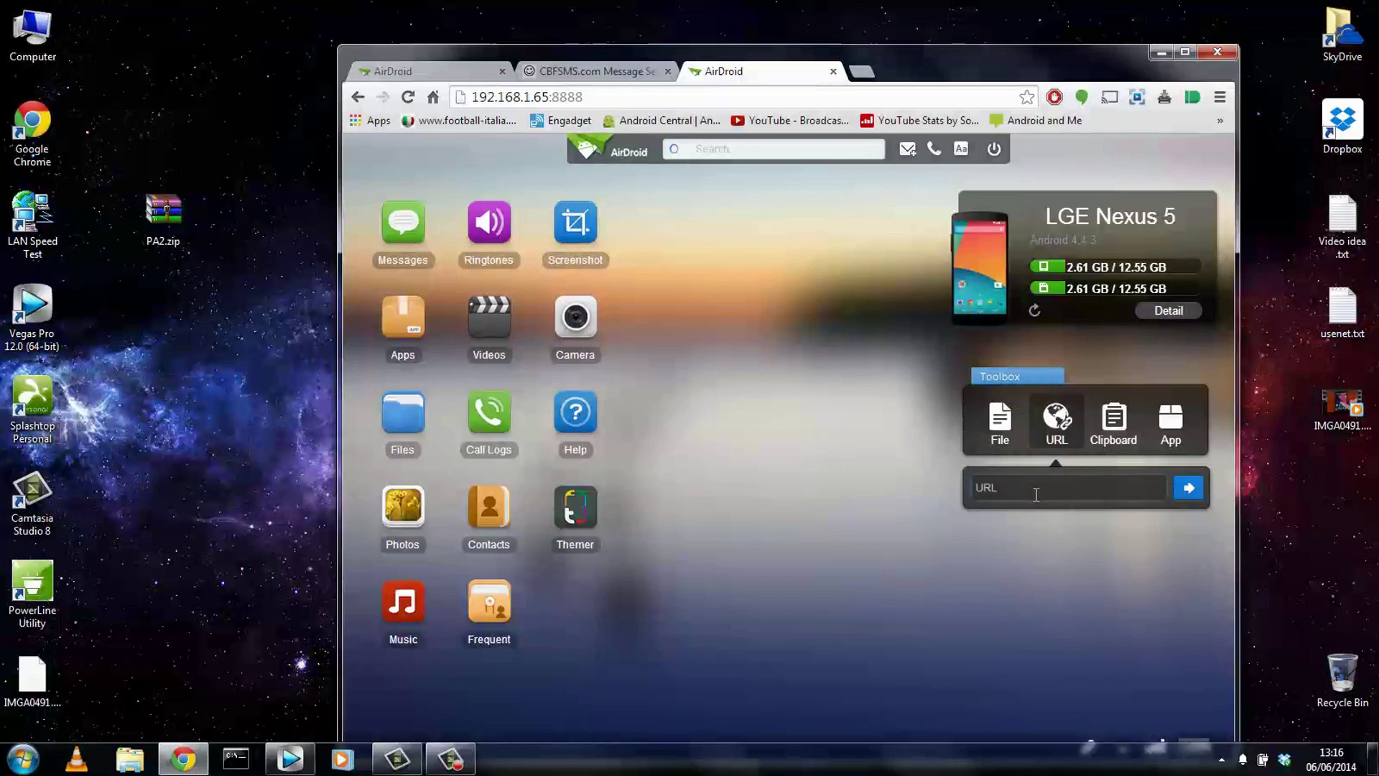
pyautogui.write('www.engadget.com')
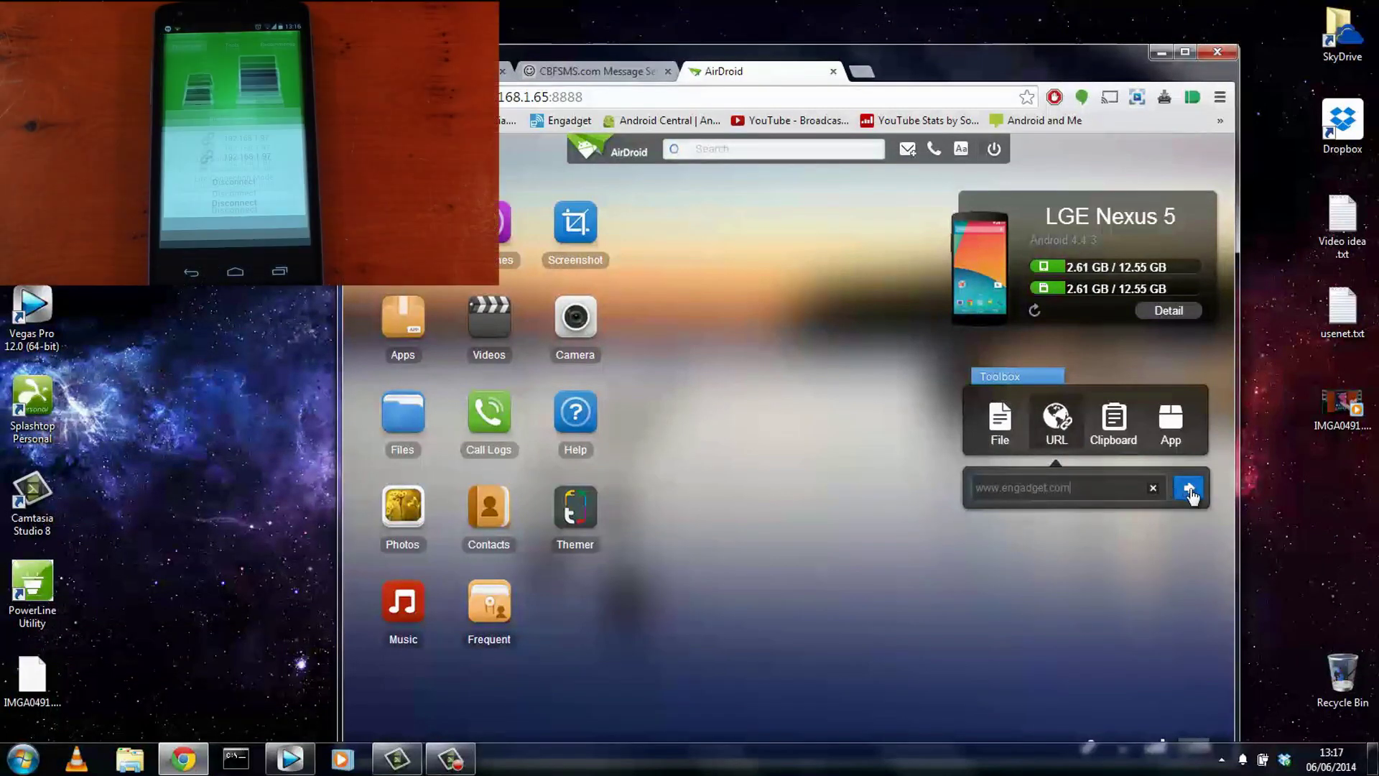
pyautogui.click(1189, 489)
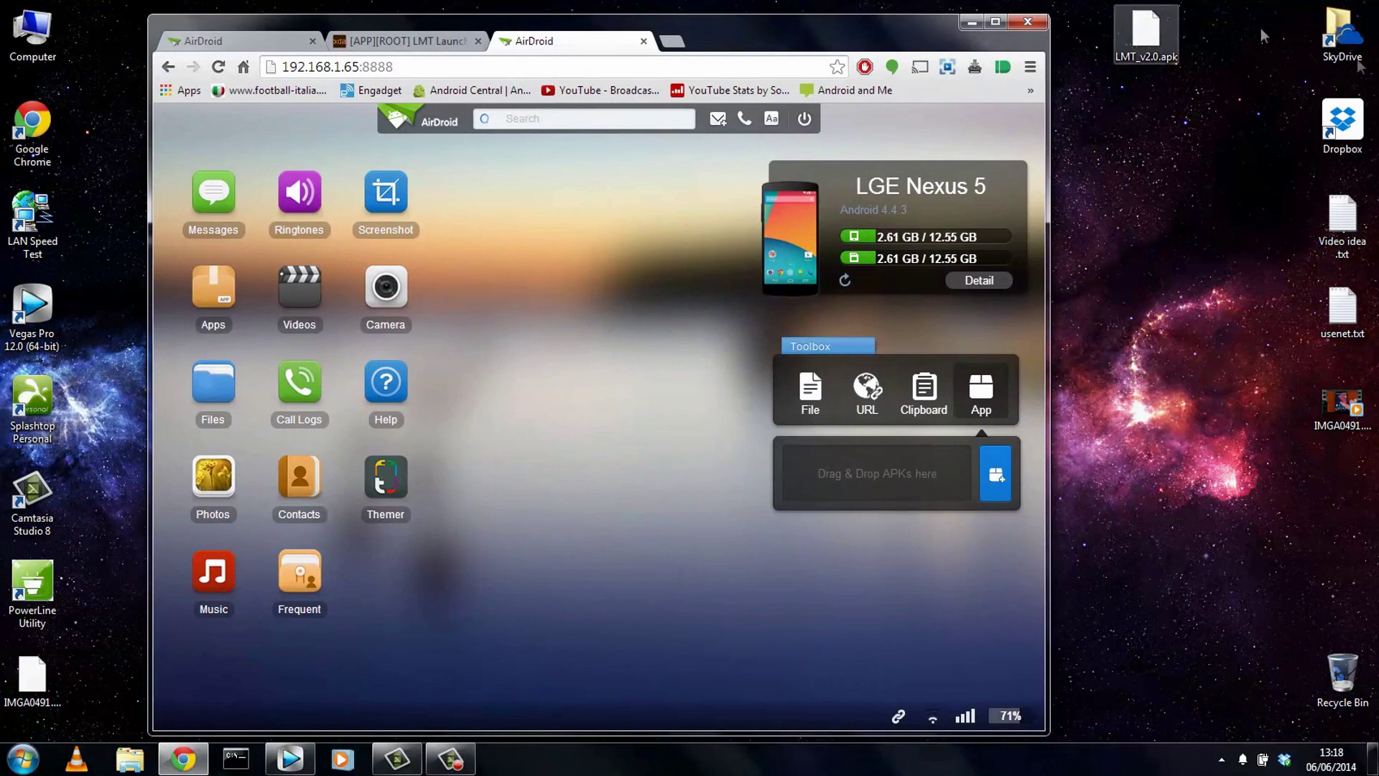
pyautogui.moveTo(1146, 32); pyautogui.dragTo(906, 478)
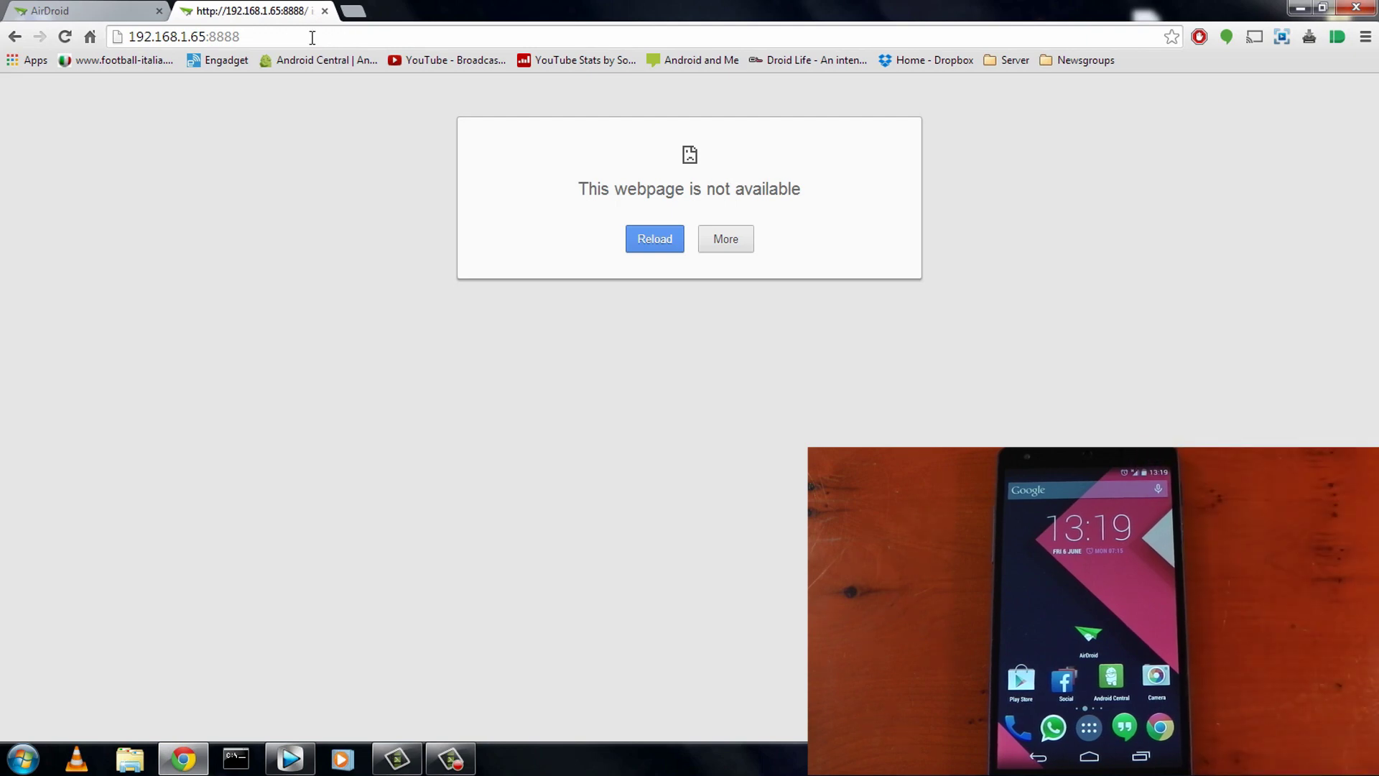
# - Retry 192.168.1.65:8888, see it fail, and switch to the web.airdroid.com sign-in tab
pyautogui.click(312, 38)
pyautogui.press('Return')
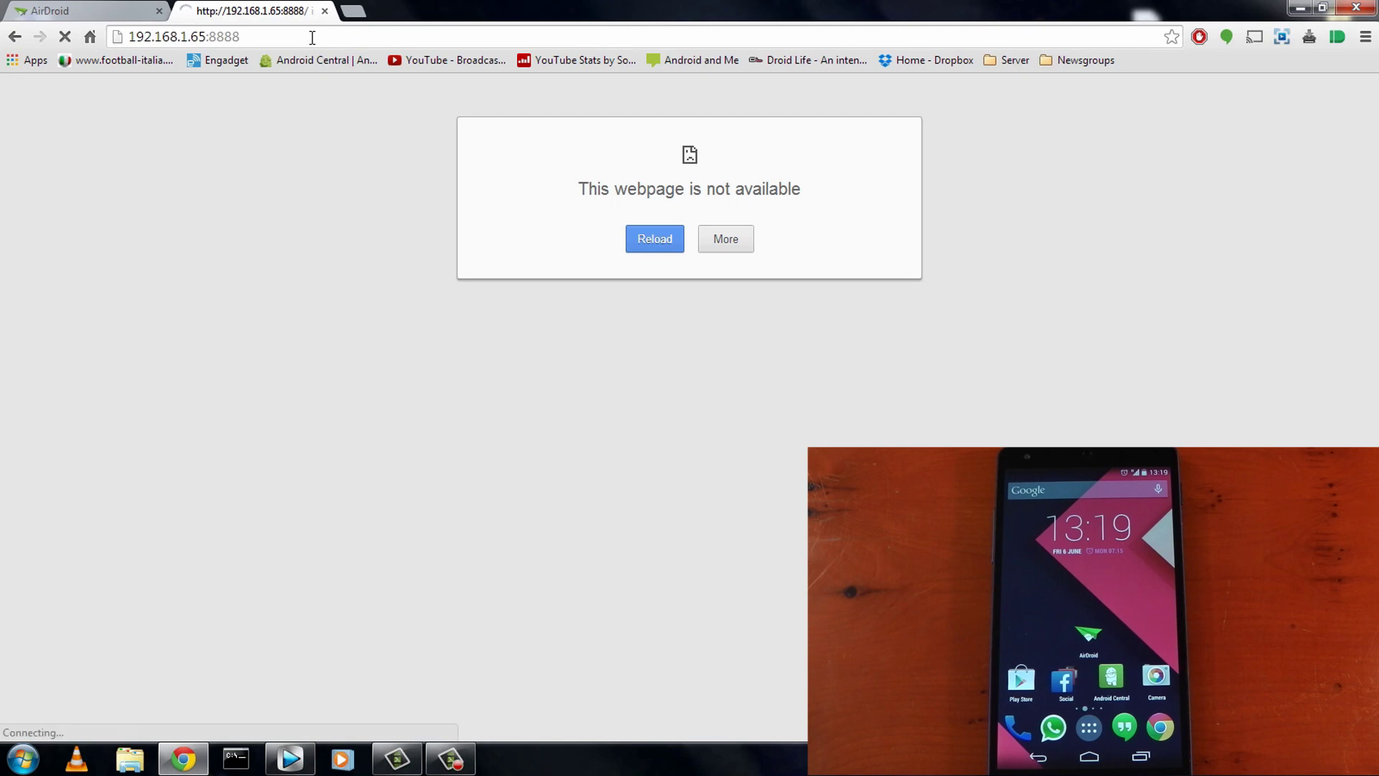
pyautogui.click(141, 8)
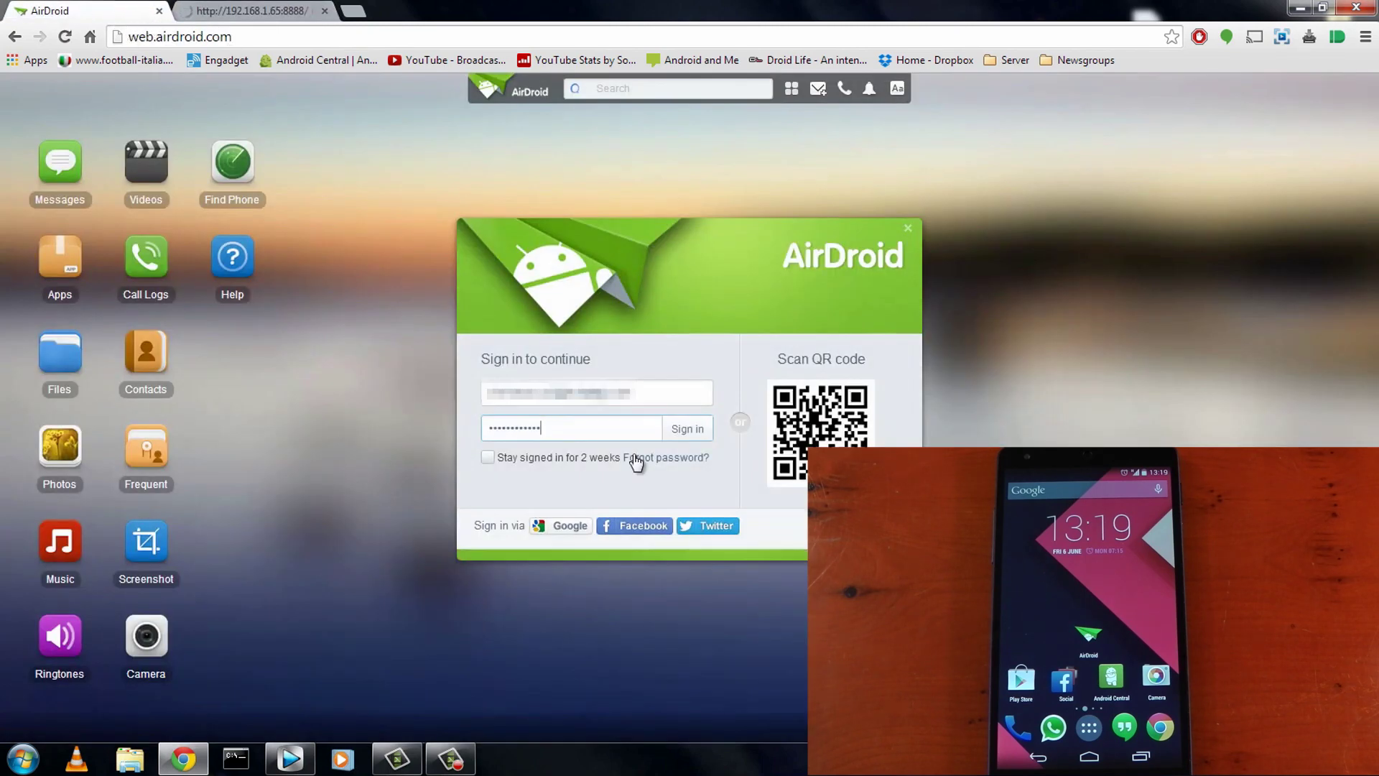
# - Sign in at web.airdroid.com with the saved account and dismiss the mobile-network warning
pyautogui.click(688, 430)
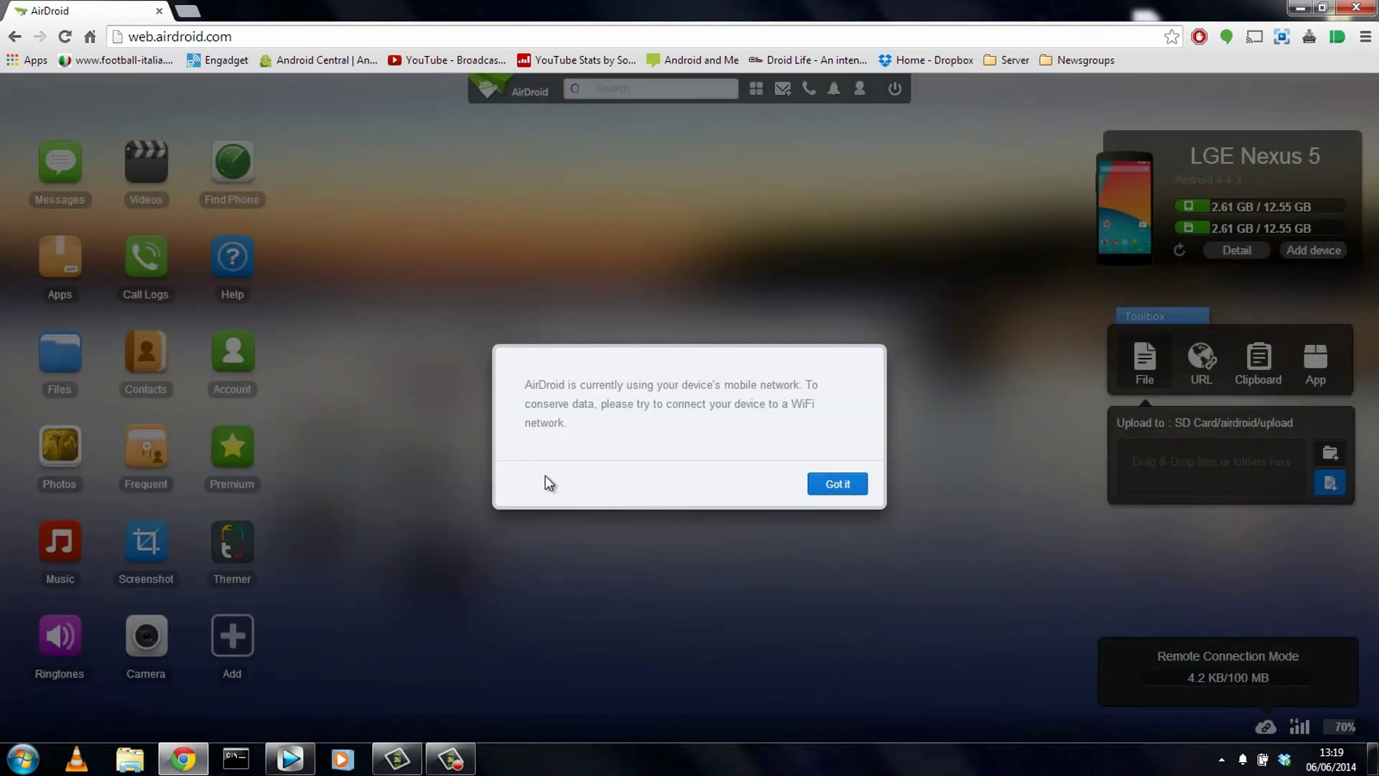
pyautogui.click(837, 483)
pyautogui.moveTo(1268, 731)
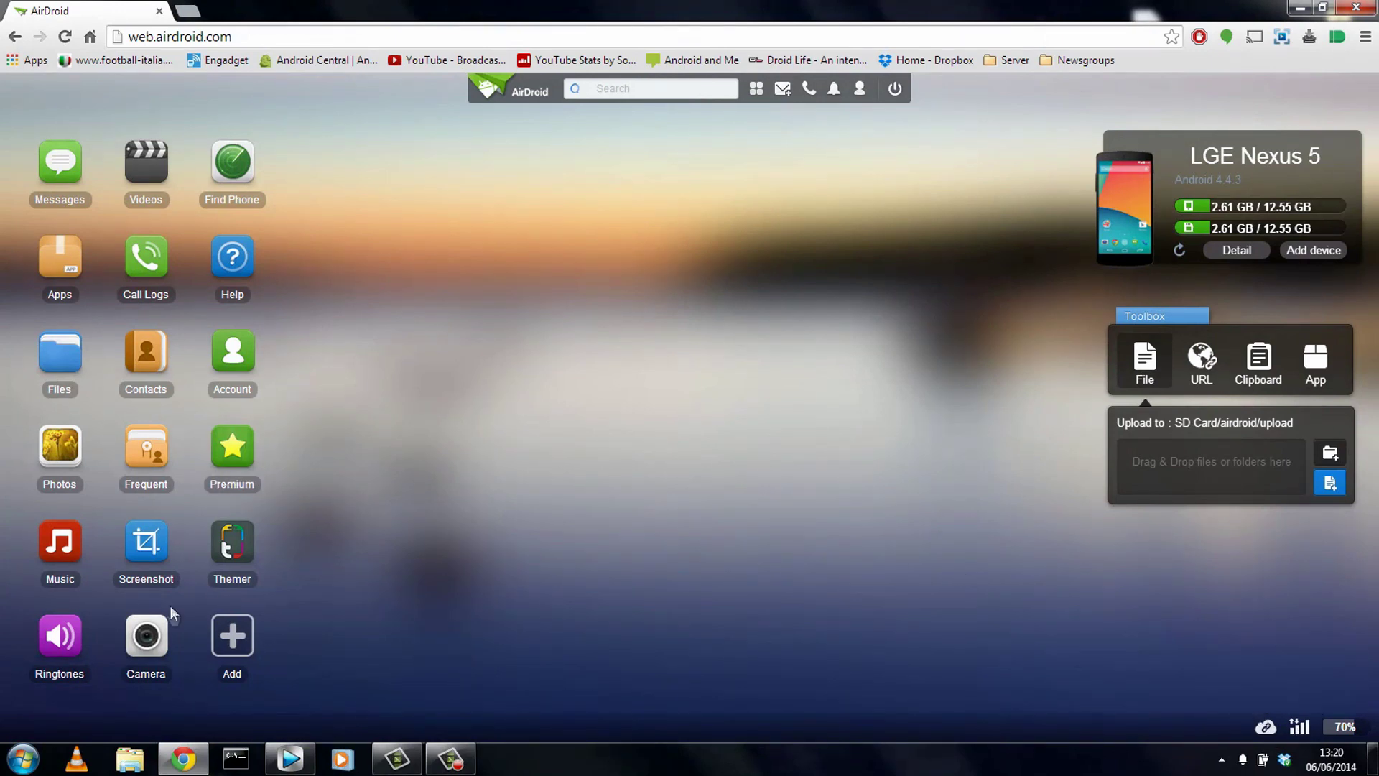
pyautogui.click(156, 633)
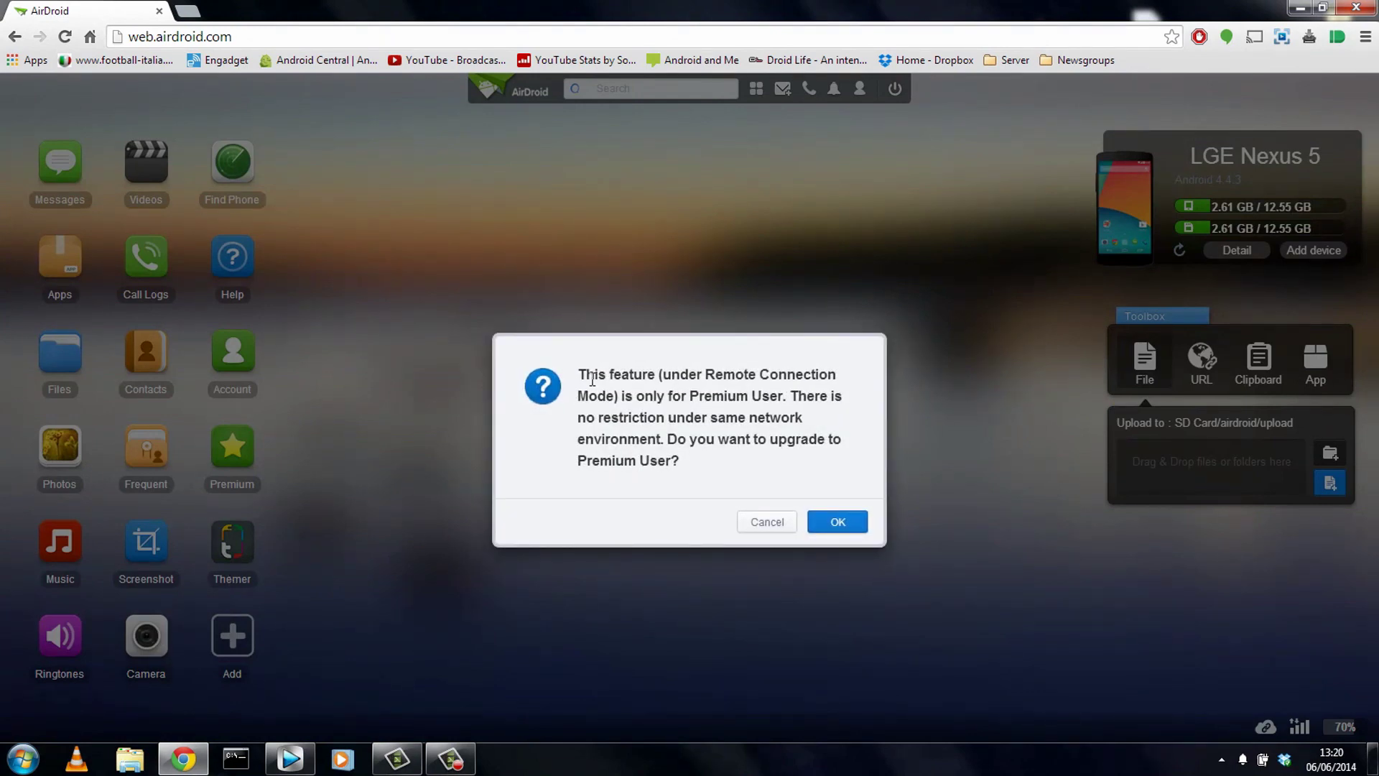
# - View and close the Premium plans and Find Phone windows, then bring up the phone's Messages
pyautogui.click(838, 522)
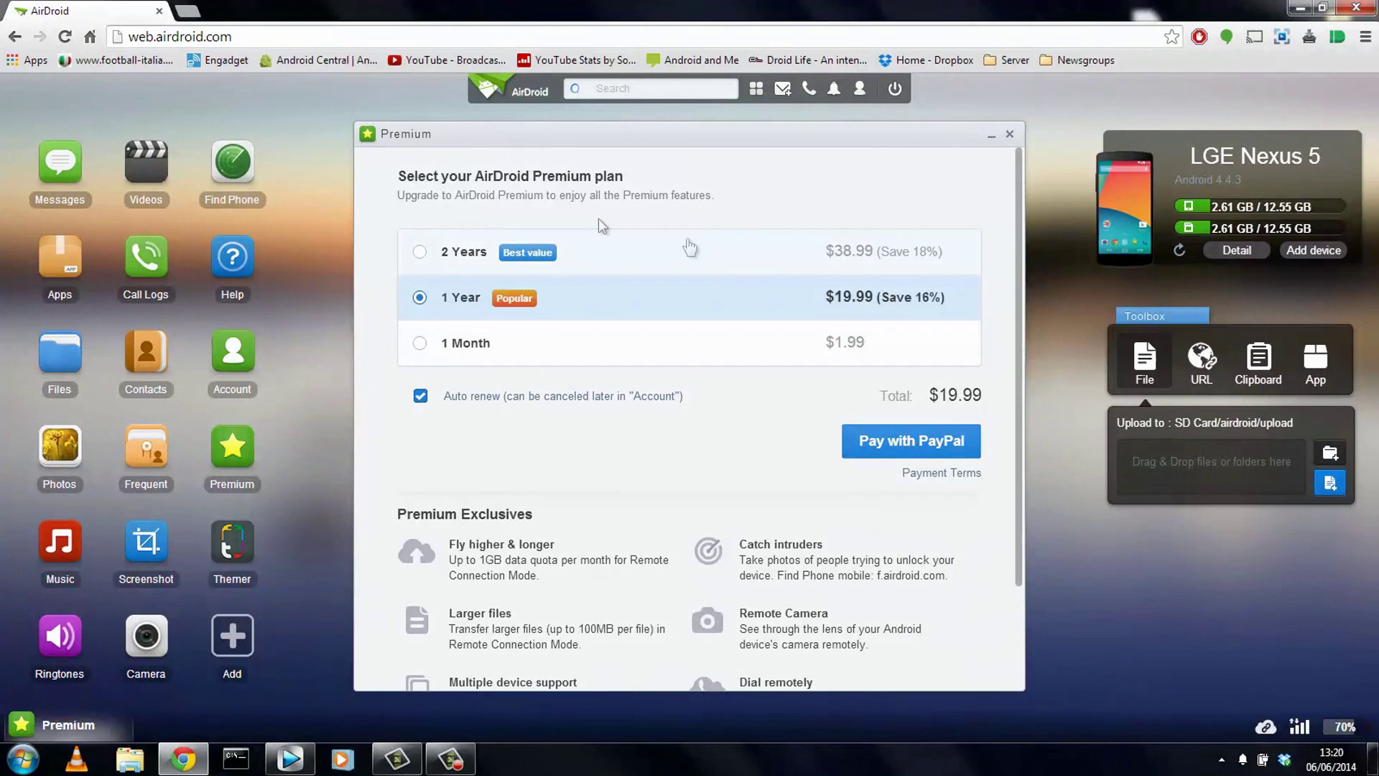
pyautogui.click(1009, 133)
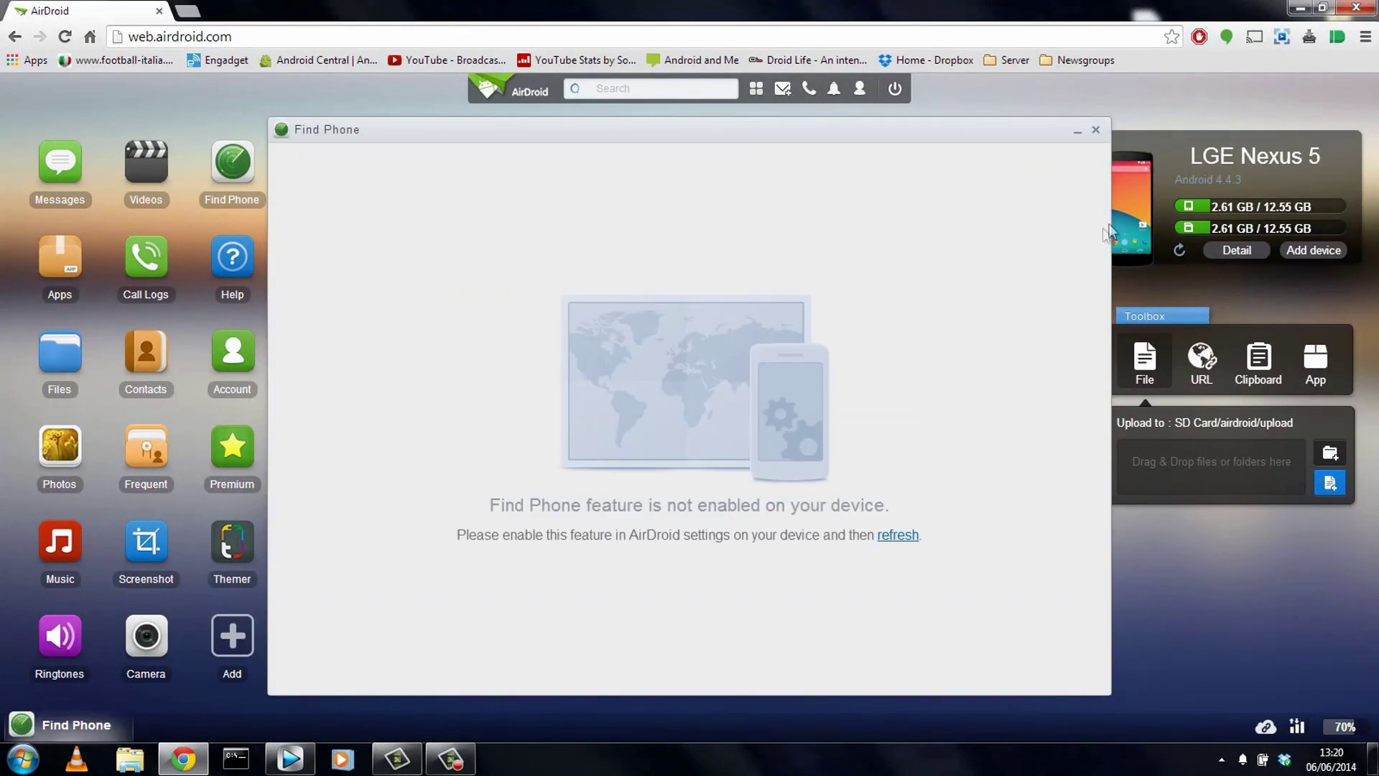
pyautogui.click(1096, 131)
pyautogui.click(65, 172)
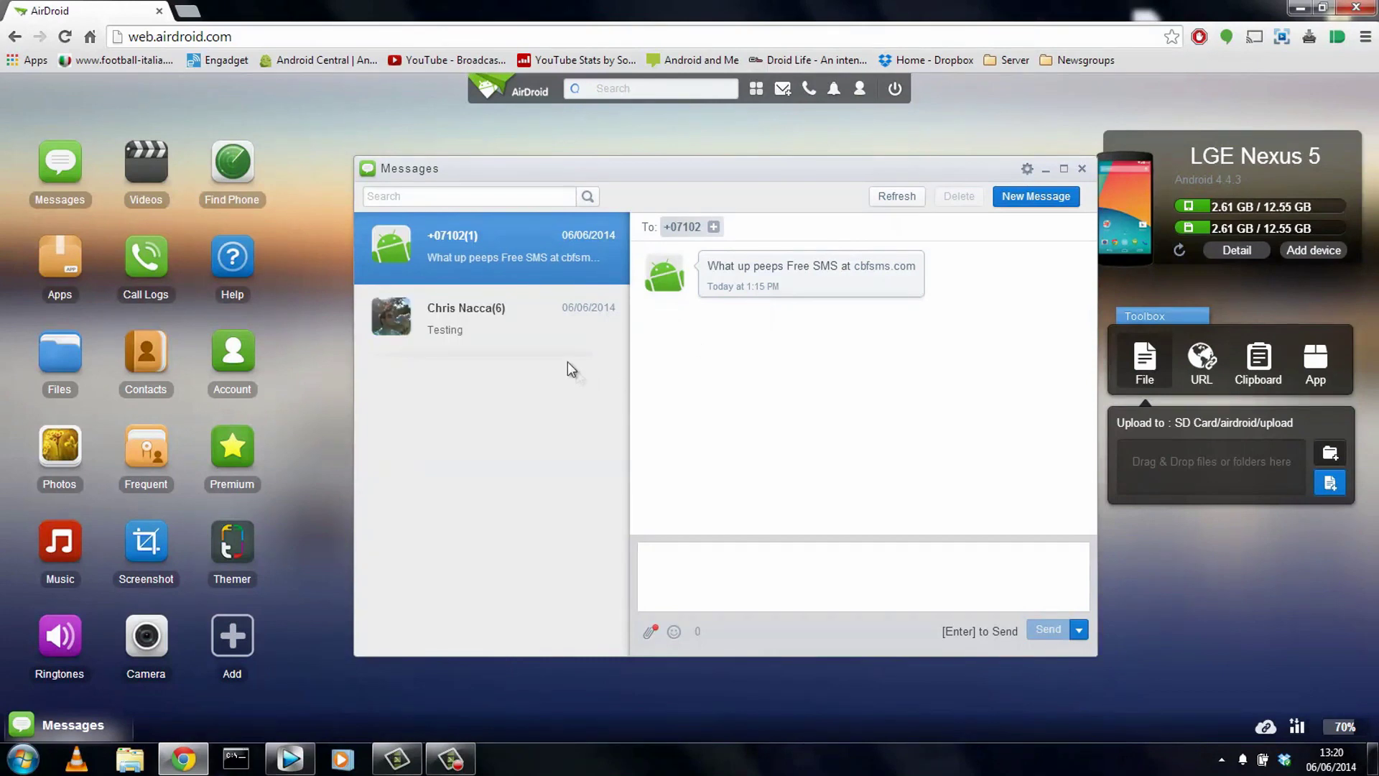
# - Open the saved contact's conversation and send 'people hi!' from the compose box
pyautogui.click(585, 325)
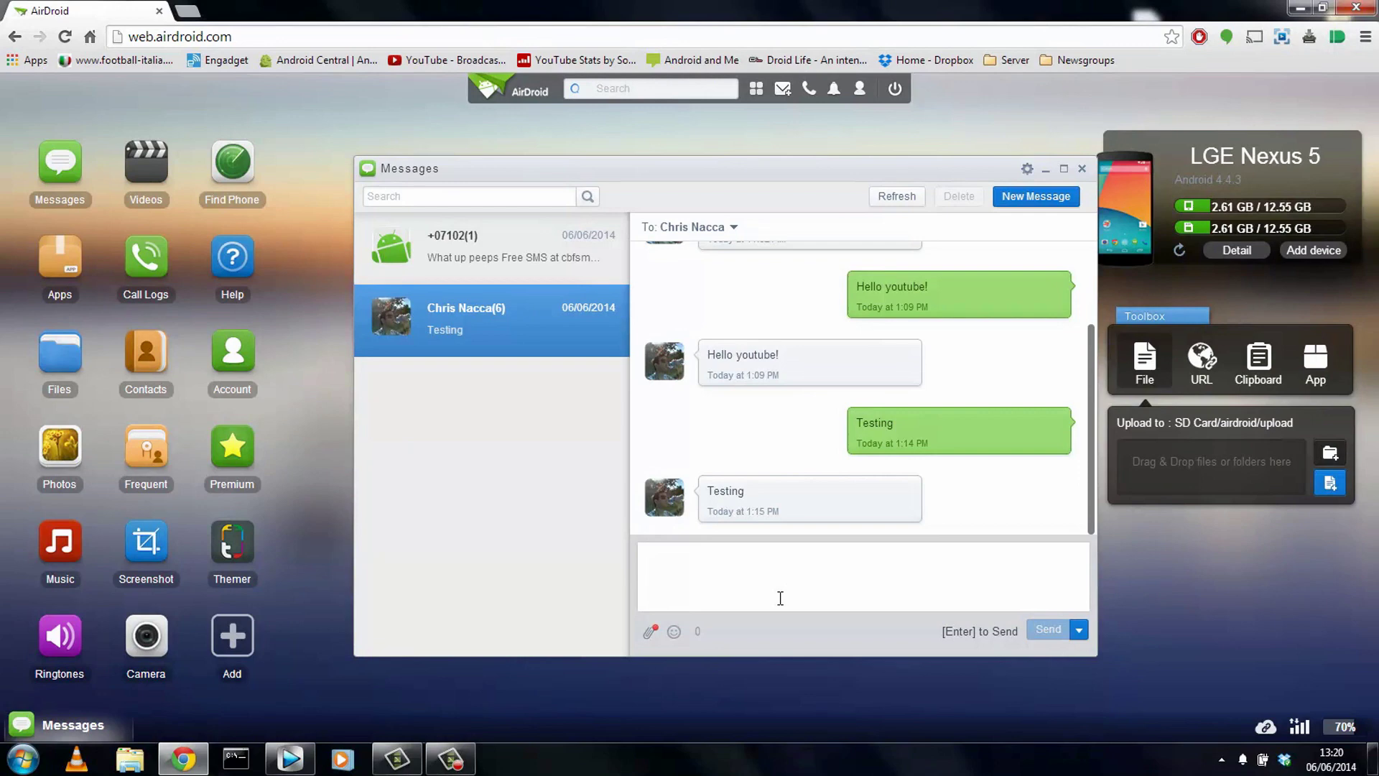
pyautogui.write('people hi!')
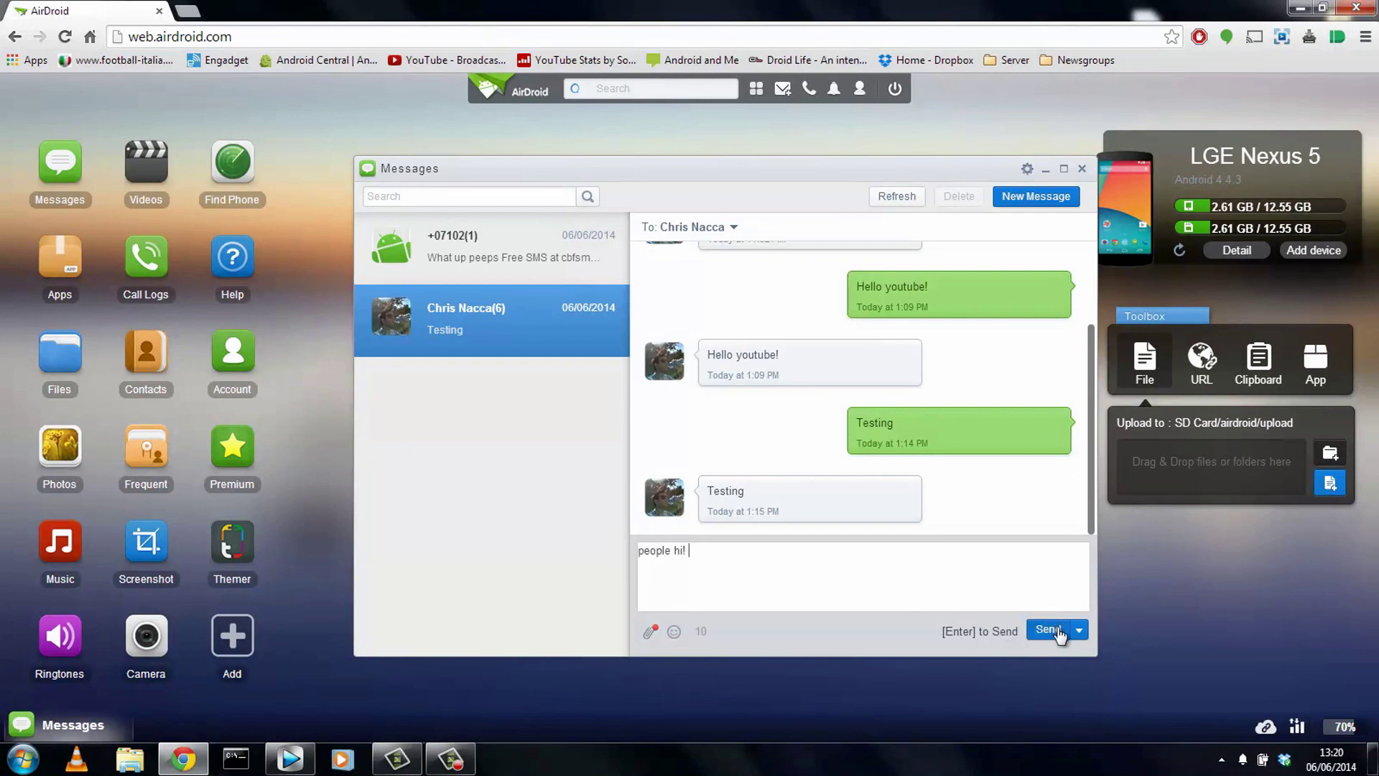
pyautogui.click(1050, 630)
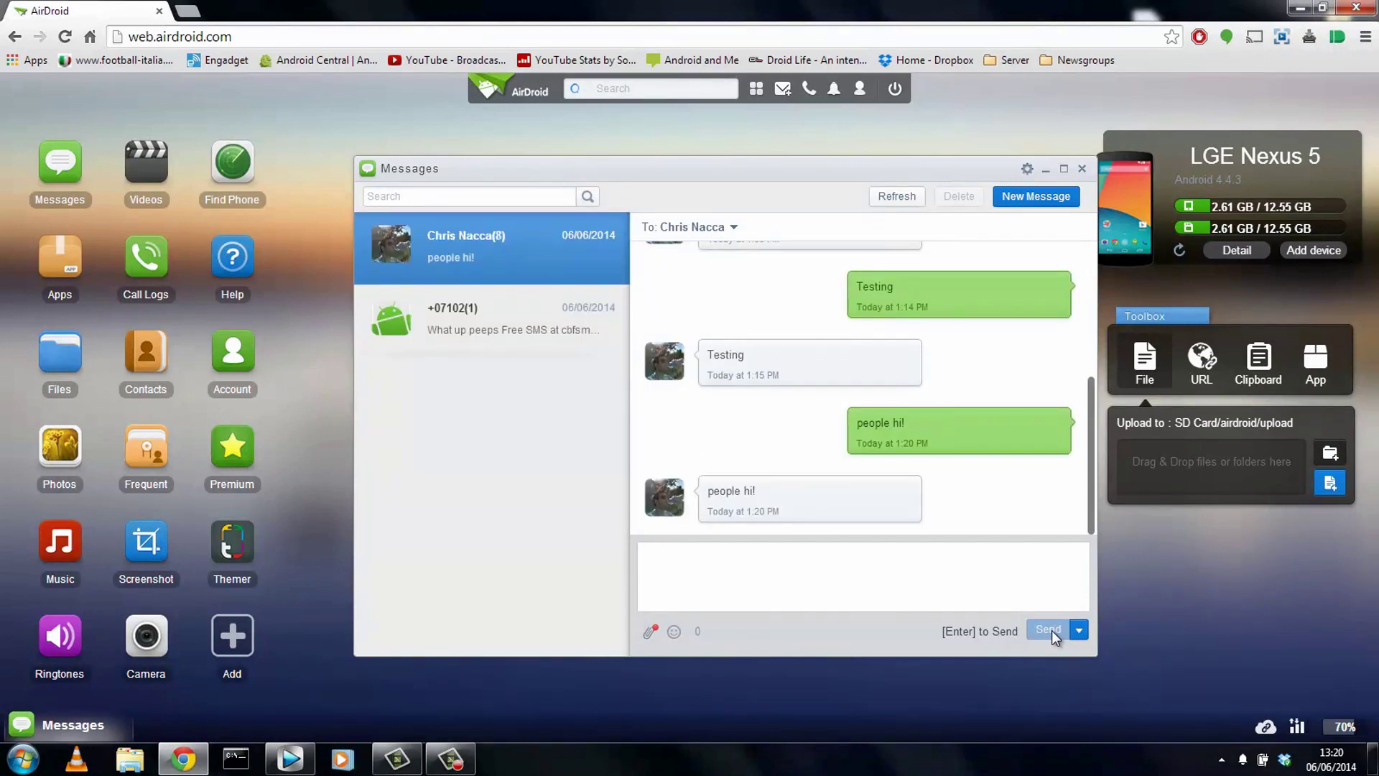
pyautogui.moveTo(744, 493)
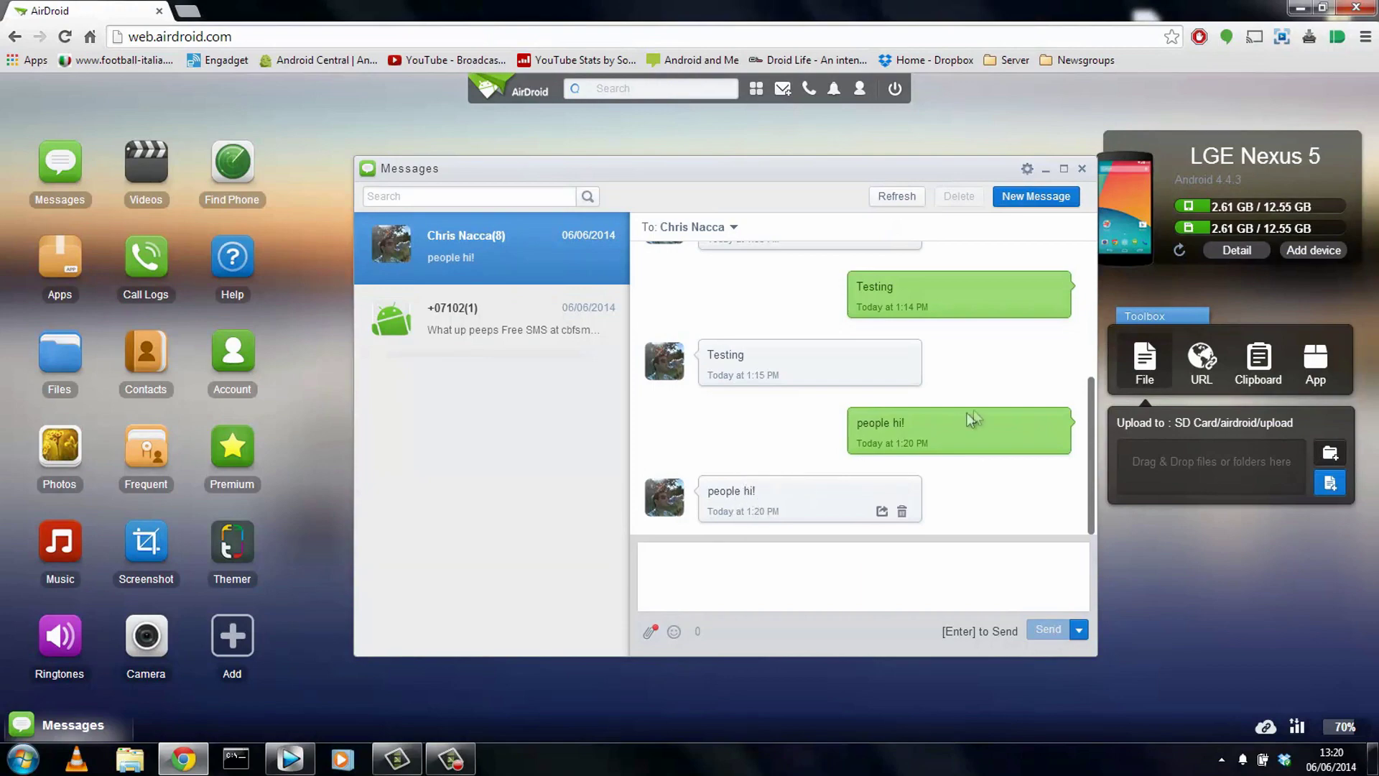